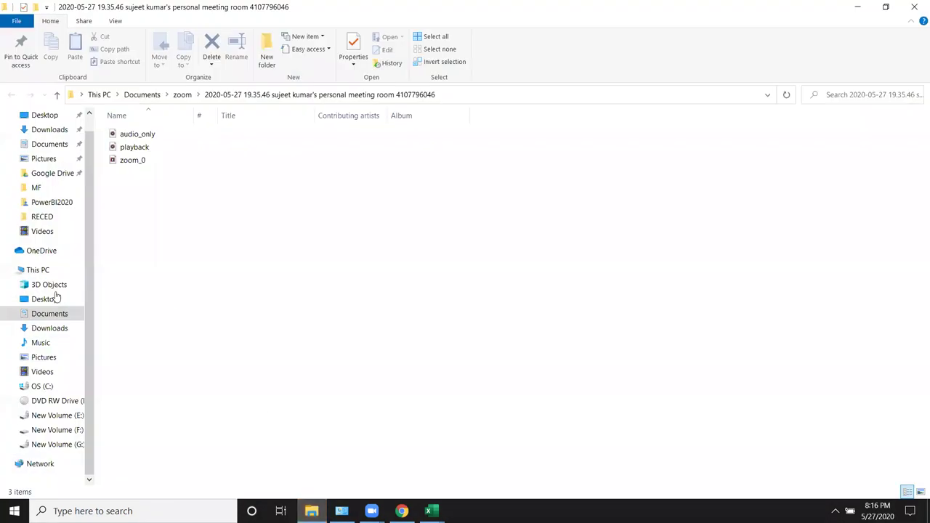
Browse to Desktop\MF\Data\DT in File Explorer and open workbook 1.
{"action": "left_click", "coordinate": [35, 188]}
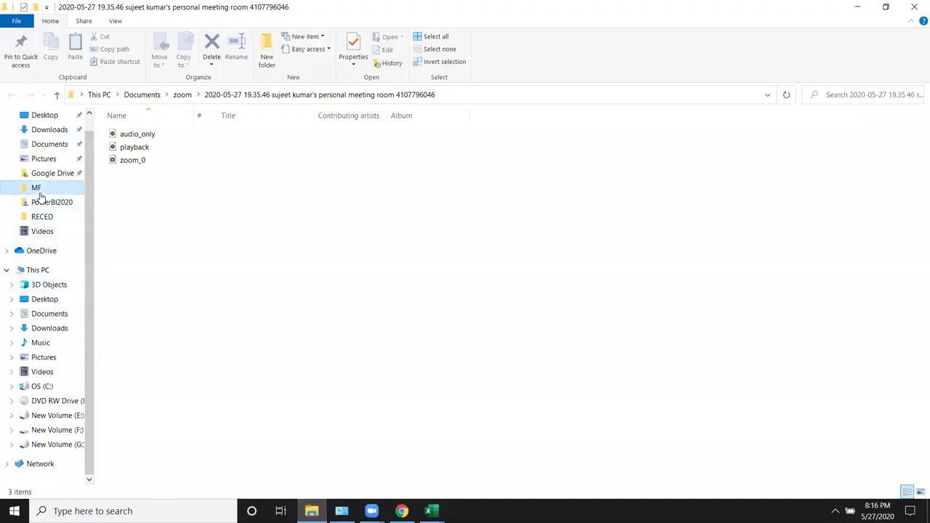
{"action": "double_click", "coordinate": [128, 134]}
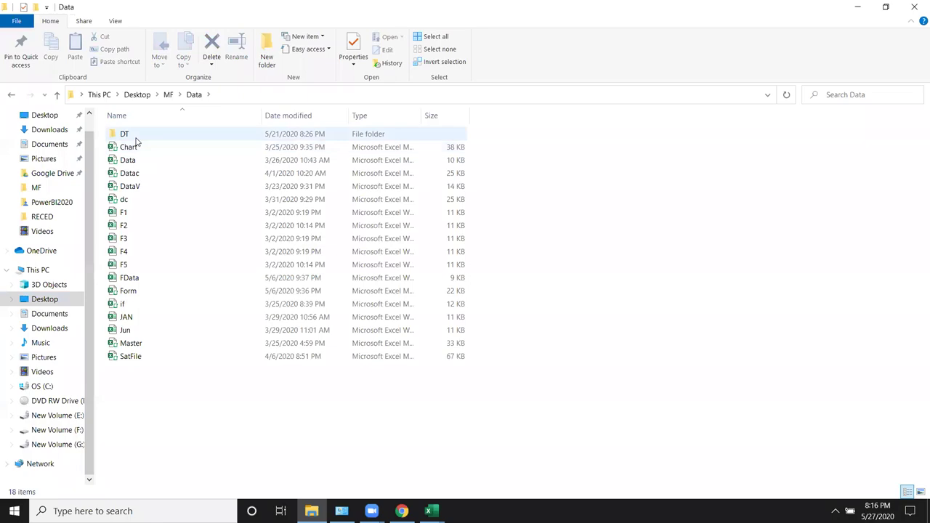
{"action": "double_click", "coordinate": [128, 135]}
{"action": "left_click_drag", "start_coordinate": [339, 284], "coordinate": [45, 120]}
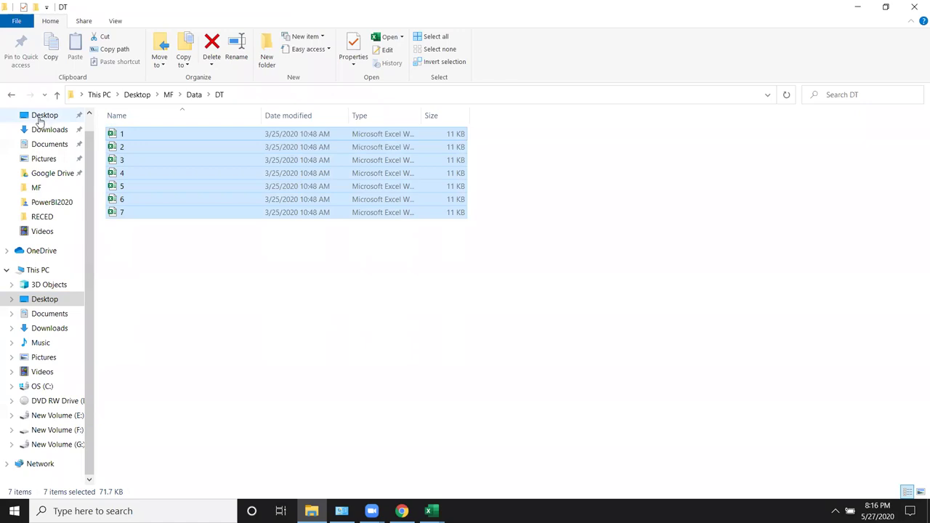
{"action": "left_click", "coordinate": [129, 140]}
{"action": "double_click", "coordinate": [129, 140]}
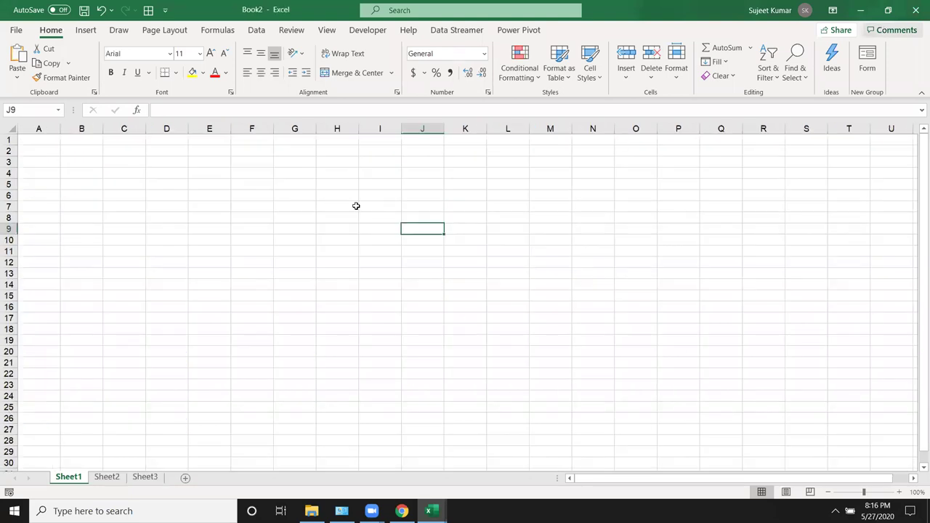
From cell A1 of Book2, start a Get Data > From File > From Folder import.
{"action": "left_click", "coordinate": [53, 141]}
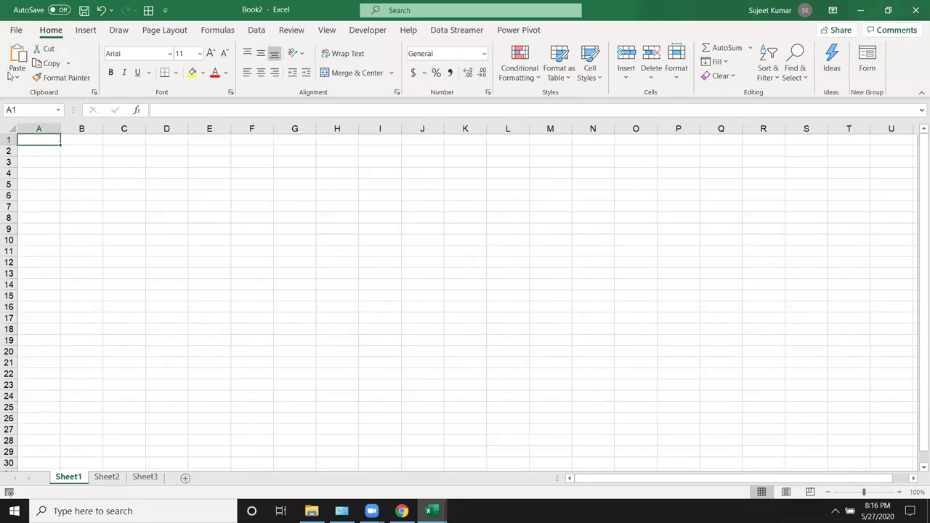
{"action": "left_click", "coordinate": [247, 34]}
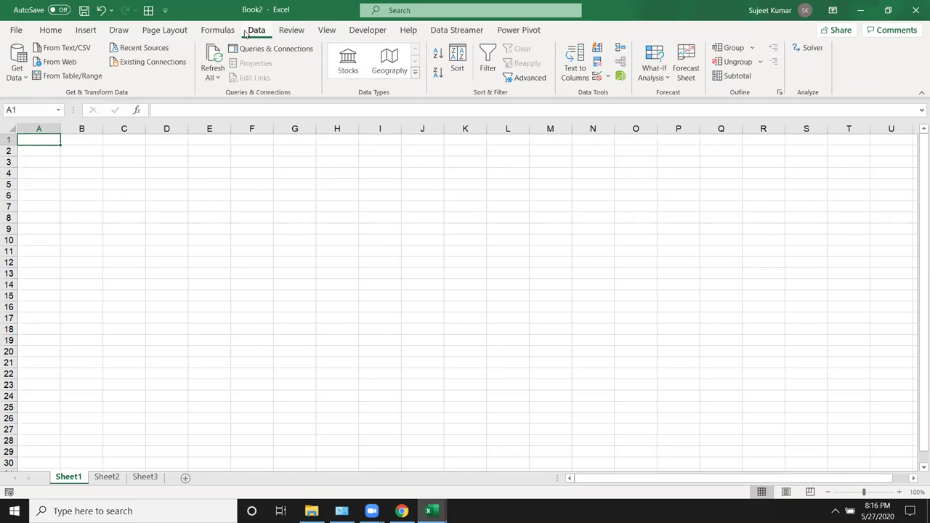
{"action": "left_click", "coordinate": [27, 76]}
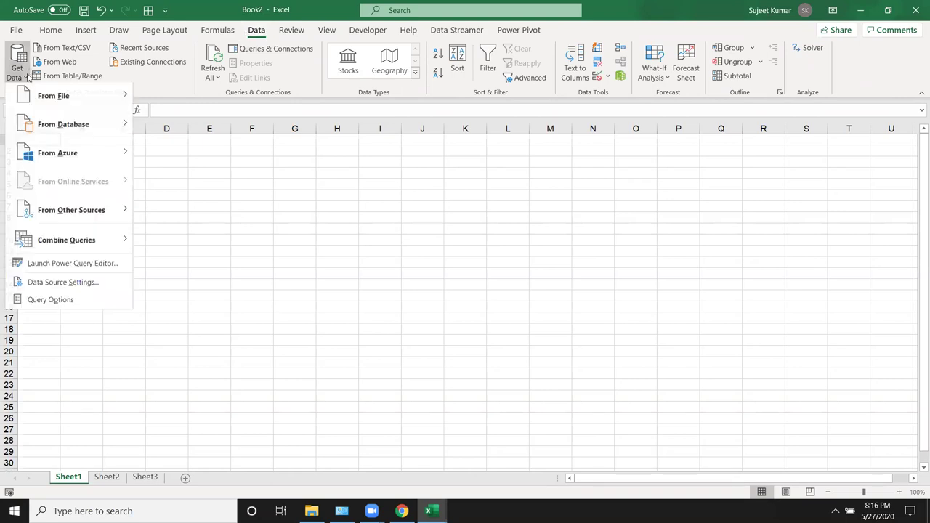
{"action": "mouse_move", "coordinate": [53, 99]}
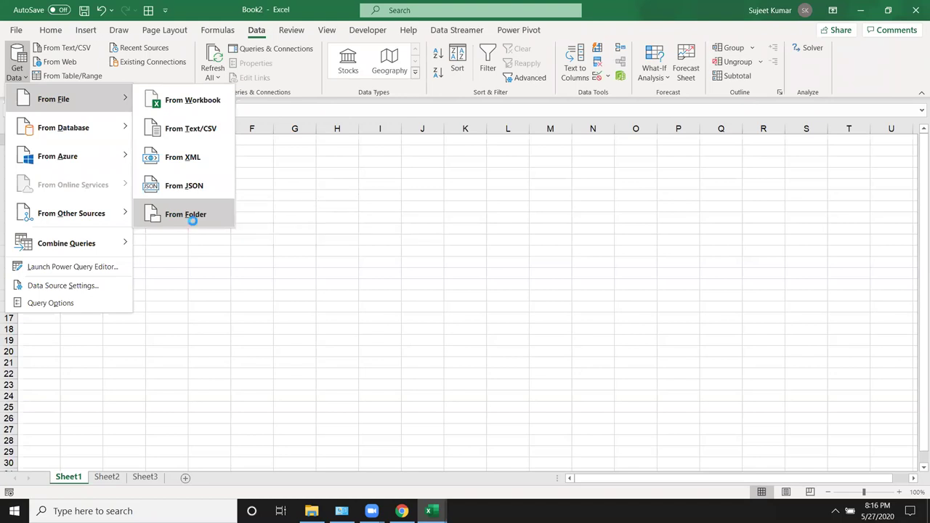
{"action": "left_click", "coordinate": [192, 218]}
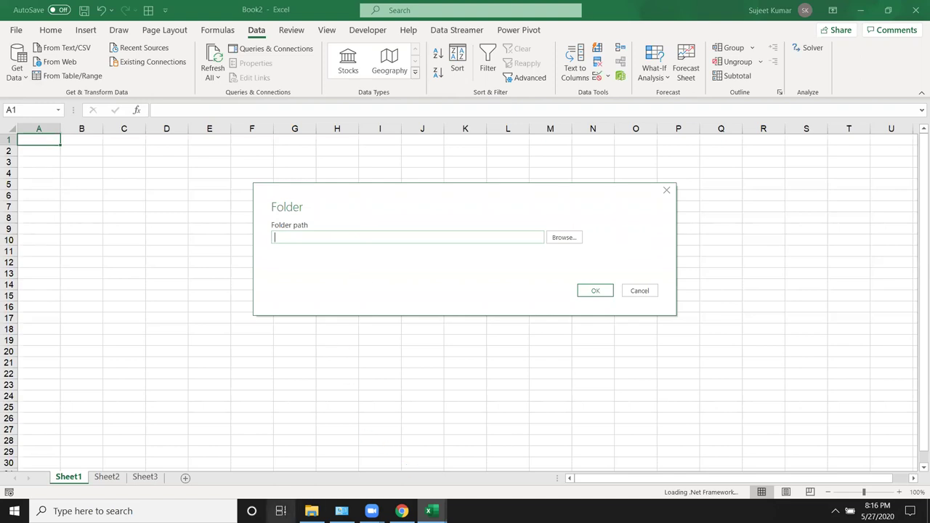
Copy the DT folder path from File Explorer and confirm it as the import folder.
{"action": "left_click", "coordinate": [311, 511]}
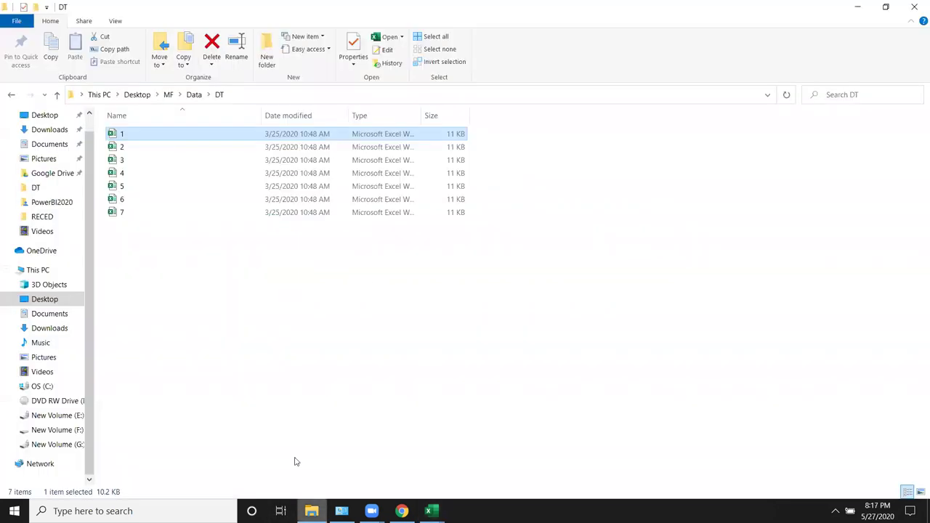
{"action": "left_click", "coordinate": [247, 93]}
{"action": "key", "text": "Escape"}
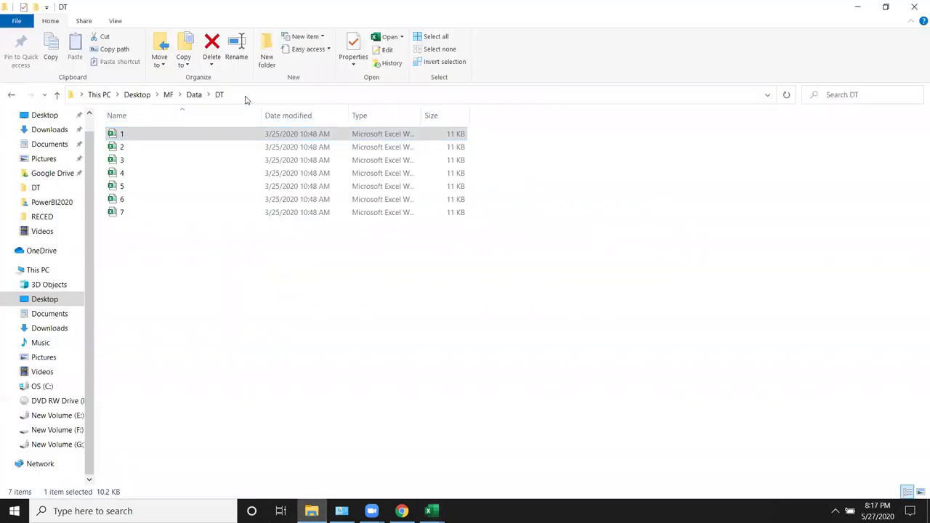
{"action": "key", "text": "alt+Tab"}
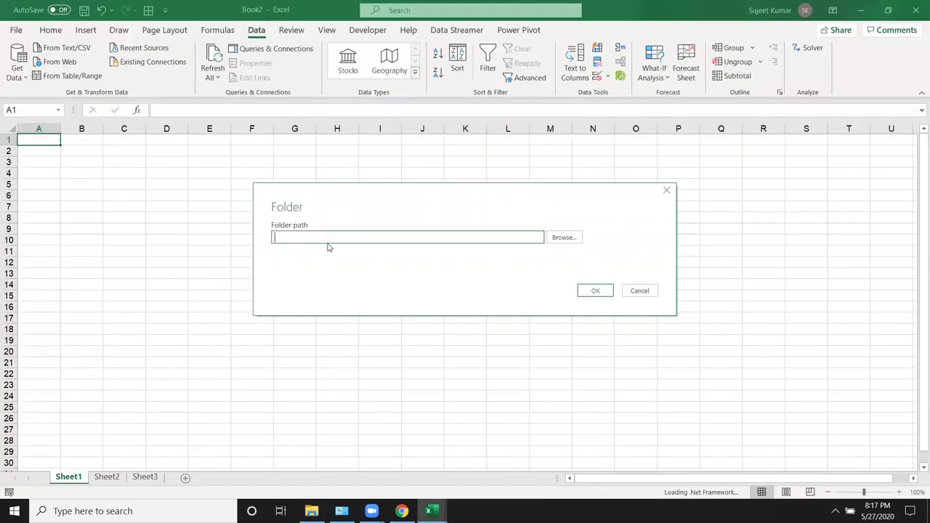
{"action": "type", "text": "C:\\Users\\DELL\\Desktop\\MF\\Data\\DT"}
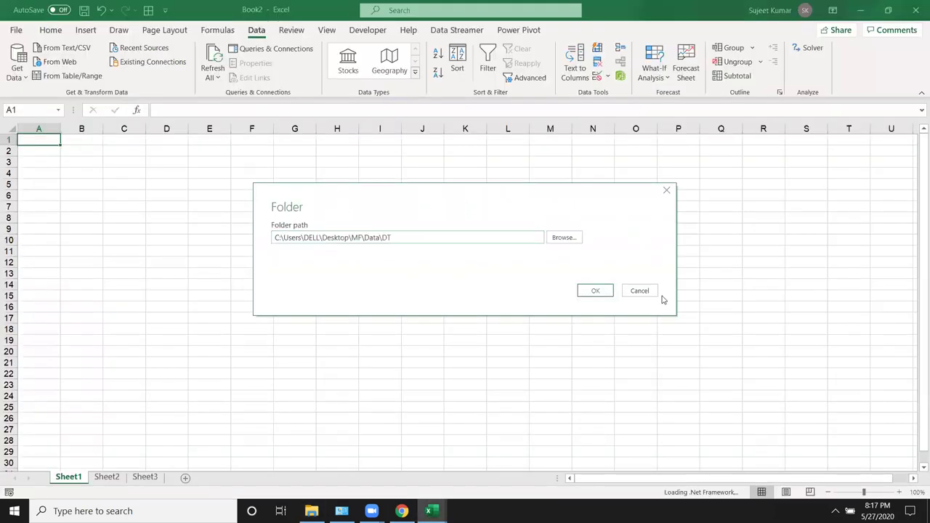
{"action": "left_click", "coordinate": [601, 293]}
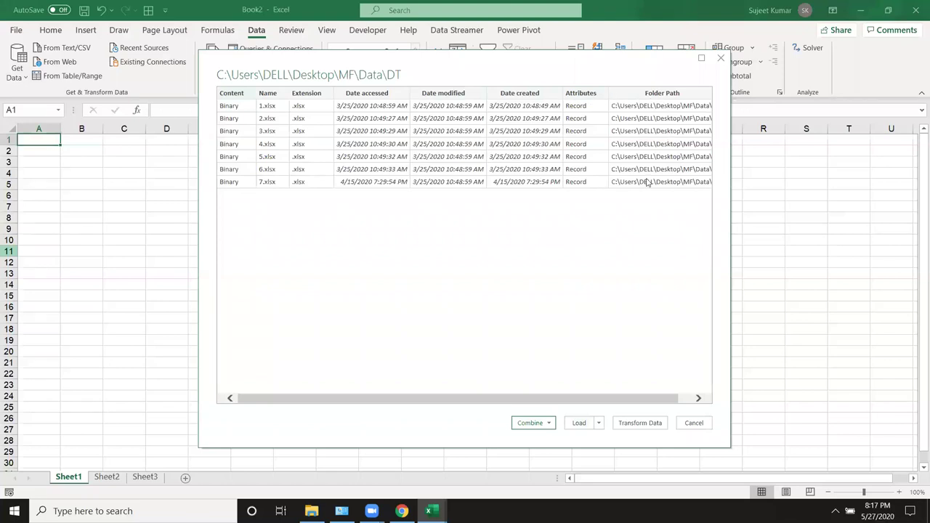
Choose Combine & Load for the seven DT workbooks.
{"action": "mouse_move", "coordinate": [550, 401]}
{"action": "left_mouse_down"}
{"action": "mouse_move", "coordinate": [573, 403]}
{"action": "mouse_move", "coordinate": [434, 383]}
{"action": "left_mouse_up"}
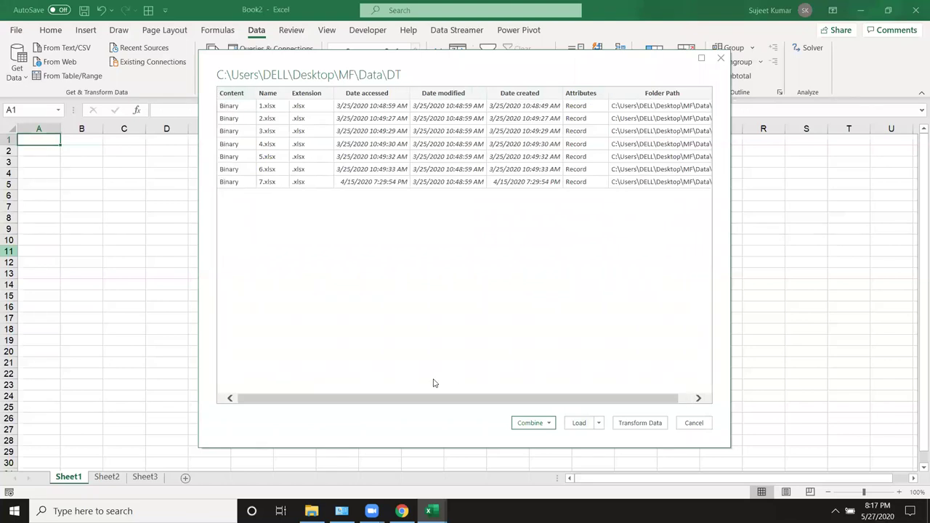
{"action": "left_click", "coordinate": [550, 425]}
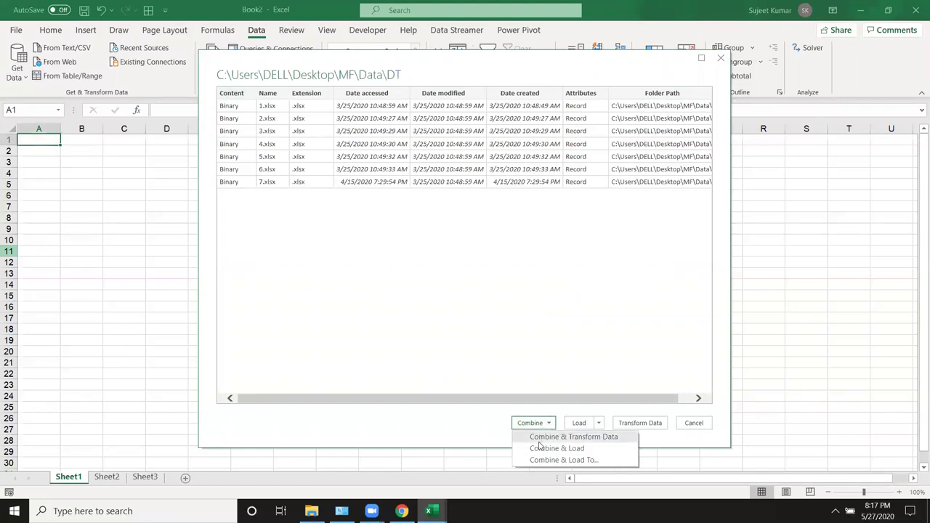
{"action": "left_click", "coordinate": [542, 450]}
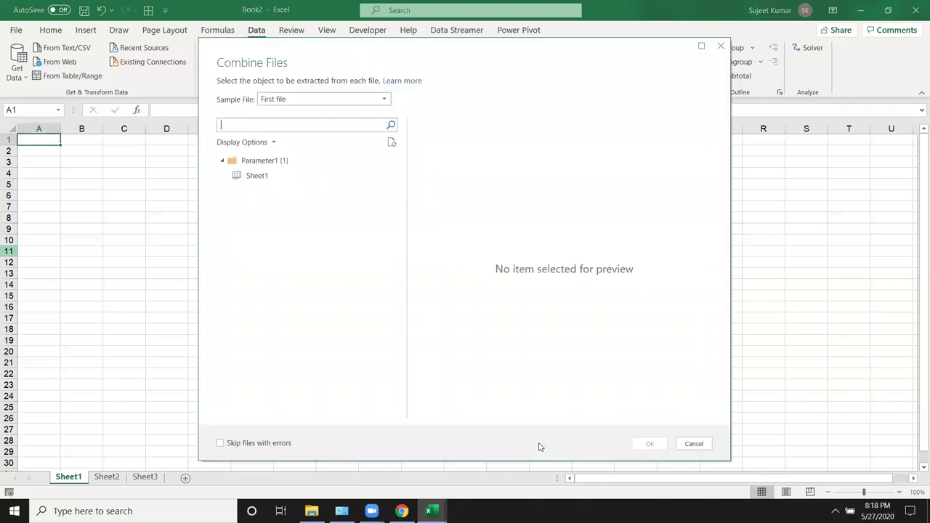
Use 7.xlsx as the sample file, pick Sheet1 and combine the files.
{"action": "left_click", "coordinate": [385, 102]}
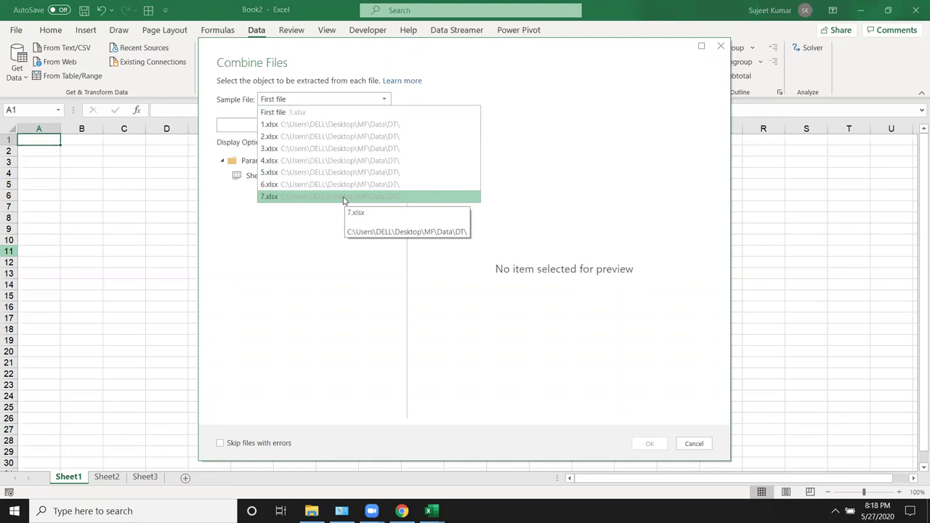
{"action": "left_click", "coordinate": [344, 197]}
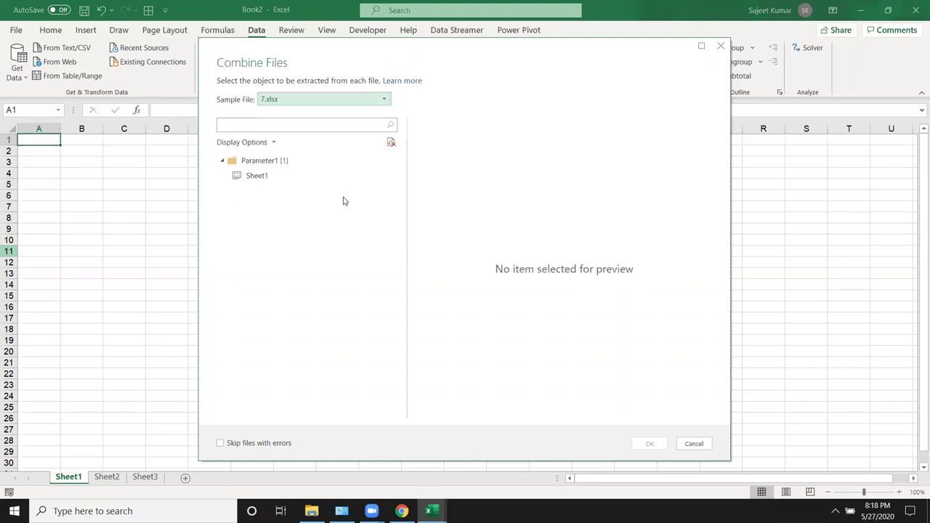
{"action": "left_click", "coordinate": [267, 179]}
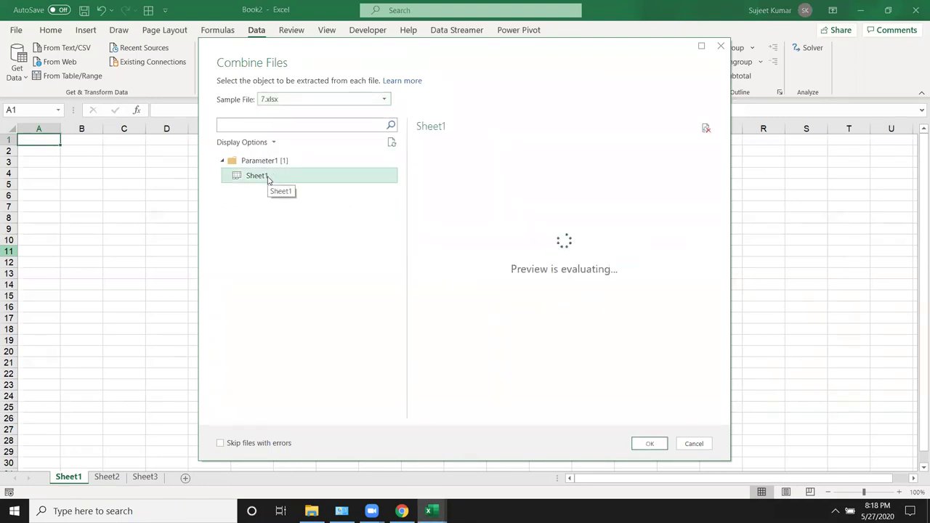
{"action": "mouse_move", "coordinate": [492, 419]}
{"action": "left_mouse_down"}
{"action": "mouse_move", "coordinate": [518, 415]}
{"action": "mouse_move", "coordinate": [447, 417]}
{"action": "left_mouse_up"}
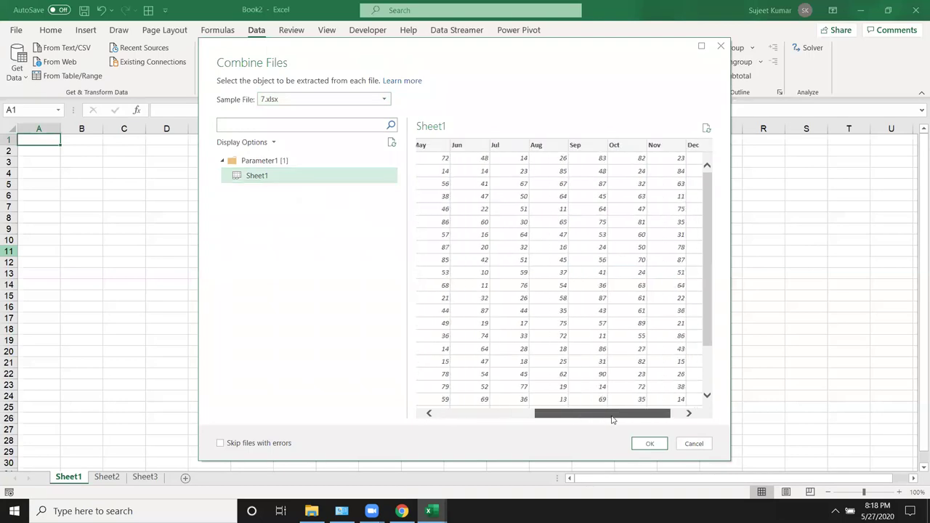
{"action": "left_click", "coordinate": [654, 449]}
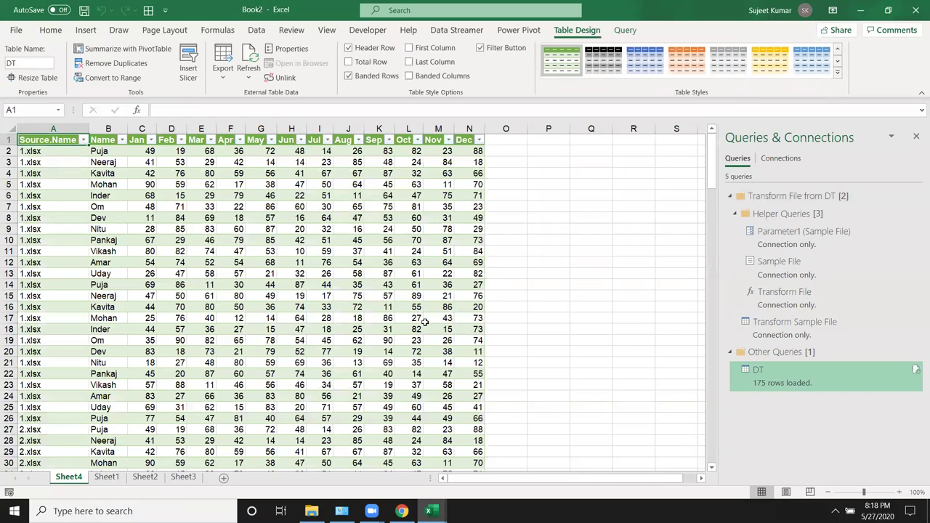
Review the combined table down to row 176, then delete Sheet4.
{"action": "left_click", "coordinate": [317, 206]}
{"action": "scroll", "coordinate": [298, 229], "scroll_direction": "down", "scroll_amount": 3}
{"action": "scroll", "coordinate": [295, 237], "scroll_direction": "down", "scroll_amount": 10}
{"action": "scroll", "coordinate": [291, 244], "scroll_direction": "down", "scroll_amount": 6}
{"action": "scroll", "coordinate": [285, 250], "scroll_direction": "down", "scroll_amount": 9}
{"action": "scroll", "coordinate": [286, 250], "scroll_direction": "down", "scroll_amount": 11}
{"action": "scroll", "coordinate": [285, 250], "scroll_direction": "down", "scroll_amount": 4}
{"action": "scroll", "coordinate": [286, 250], "scroll_direction": "down", "scroll_amount": 6}
{"action": "scroll", "coordinate": [285, 250], "scroll_direction": "down", "scroll_amount": 3}
{"action": "mouse_move", "coordinate": [715, 446]}
{"action": "left_mouse_down"}
{"action": "mouse_move", "coordinate": [705, 168]}
{"action": "mouse_move", "coordinate": [713, 446]}
{"action": "mouse_move", "coordinate": [715, 159]}
{"action": "left_mouse_up"}
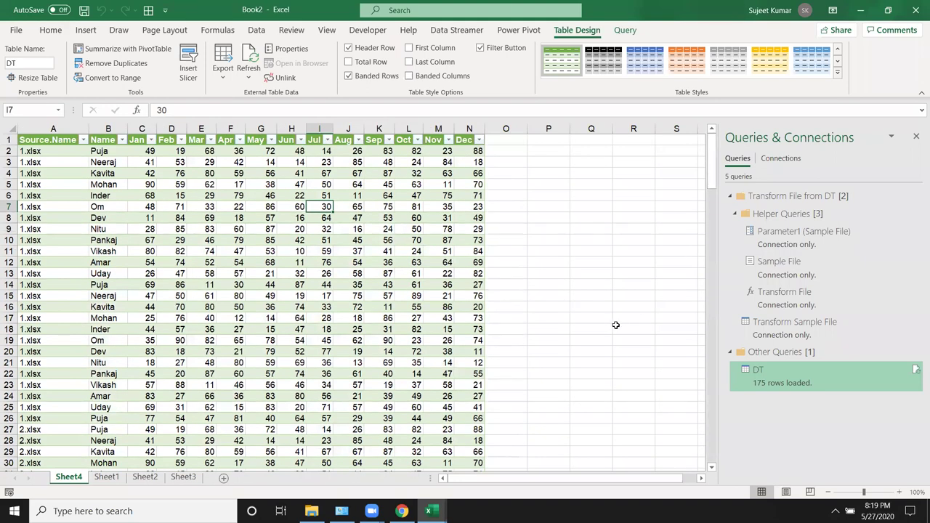
{"action": "scroll", "coordinate": [68, 269], "scroll_direction": "down", "scroll_amount": 3}
{"action": "scroll", "coordinate": [69, 269], "scroll_direction": "down", "scroll_amount": 2}
{"action": "scroll", "coordinate": [69, 269], "scroll_direction": "down", "scroll_amount": 4}
{"action": "scroll", "coordinate": [68, 269], "scroll_direction": "down", "scroll_amount": 2}
{"action": "scroll", "coordinate": [68, 269], "scroll_direction": "down", "scroll_amount": 4}
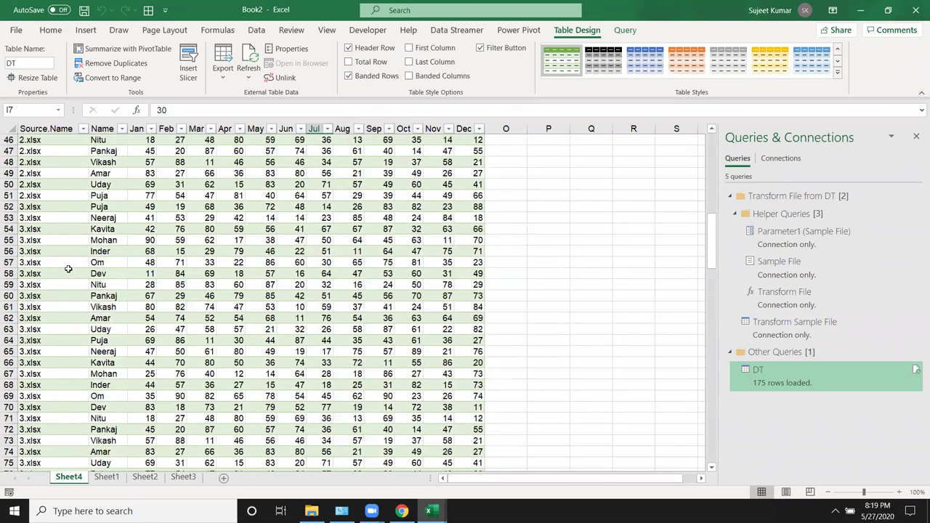
{"action": "scroll", "coordinate": [69, 269], "scroll_direction": "down", "scroll_amount": 5}
{"action": "scroll", "coordinate": [68, 269], "scroll_direction": "down", "scroll_amount": 4}
{"action": "scroll", "coordinate": [68, 269], "scroll_direction": "down", "scroll_amount": 9}
{"action": "scroll", "coordinate": [69, 269], "scroll_direction": "down", "scroll_amount": 4}
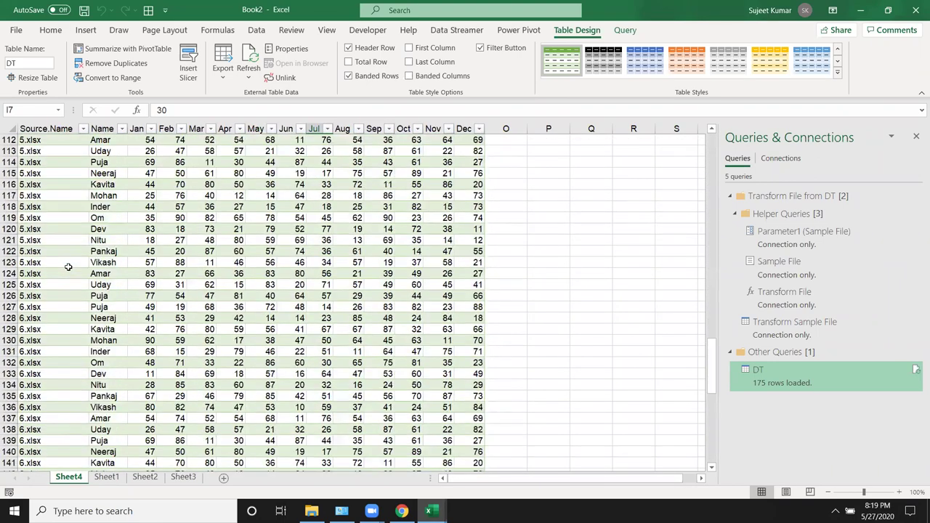
{"action": "scroll", "coordinate": [69, 267], "scroll_direction": "down", "scroll_amount": 7}
{"action": "scroll", "coordinate": [68, 267], "scroll_direction": "down", "scroll_amount": 6}
{"action": "scroll", "coordinate": [68, 267], "scroll_direction": "down", "scroll_amount": 5}
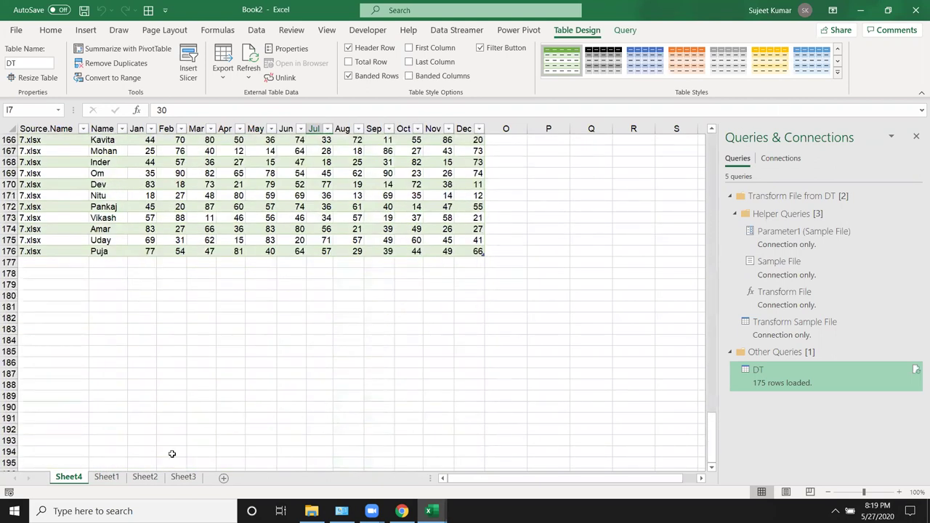
{"action": "right_click", "coordinate": [53, 478]}
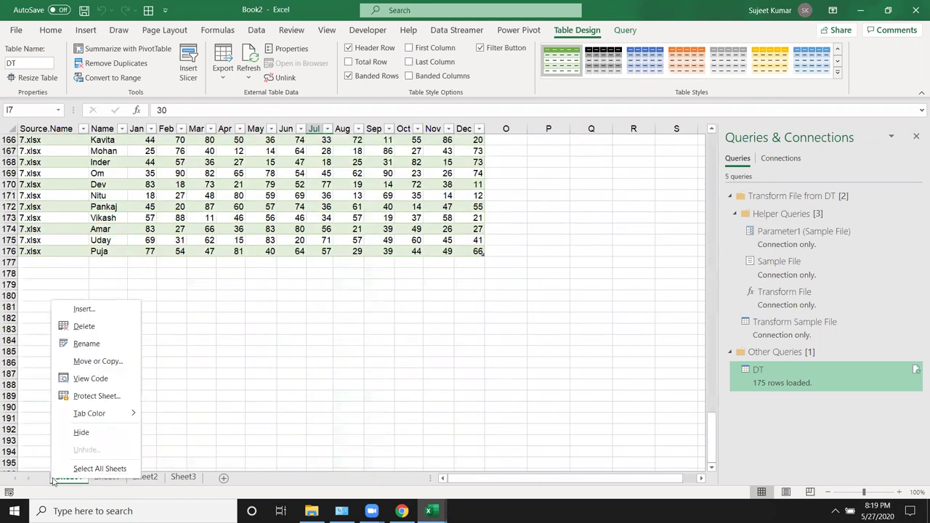
{"action": "left_click", "coordinate": [84, 327]}
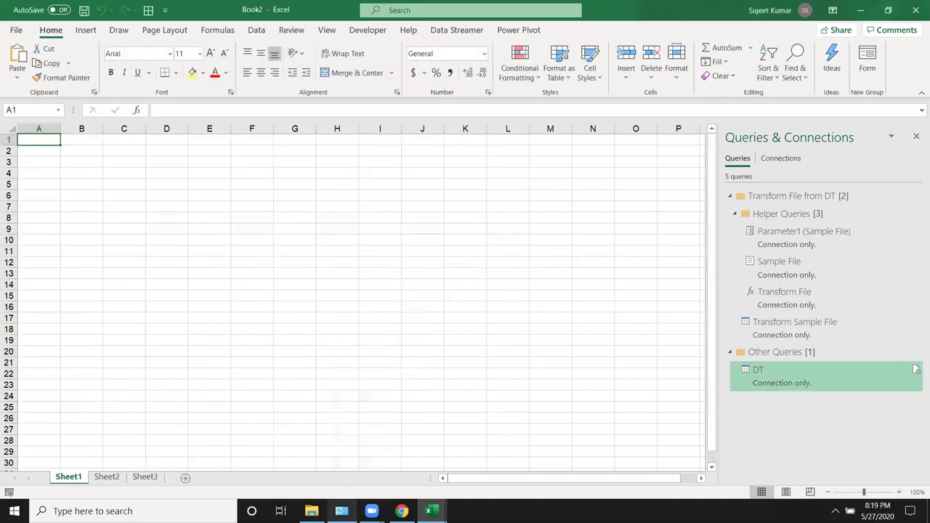
Open workbook 7 and rename its Sheet1 to Data.
{"action": "left_click", "coordinate": [311, 511]}
{"action": "left_click", "coordinate": [158, 215]}
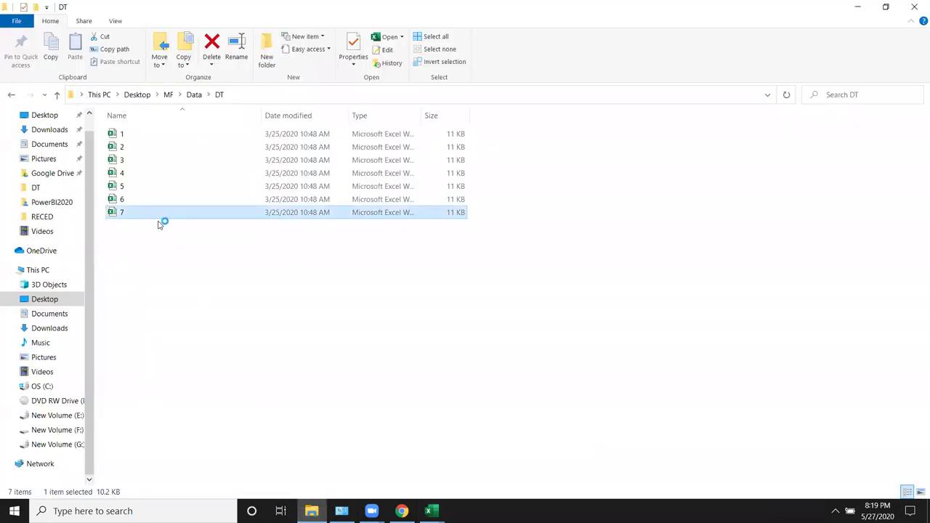
{"action": "key", "text": "alt+Tab"}
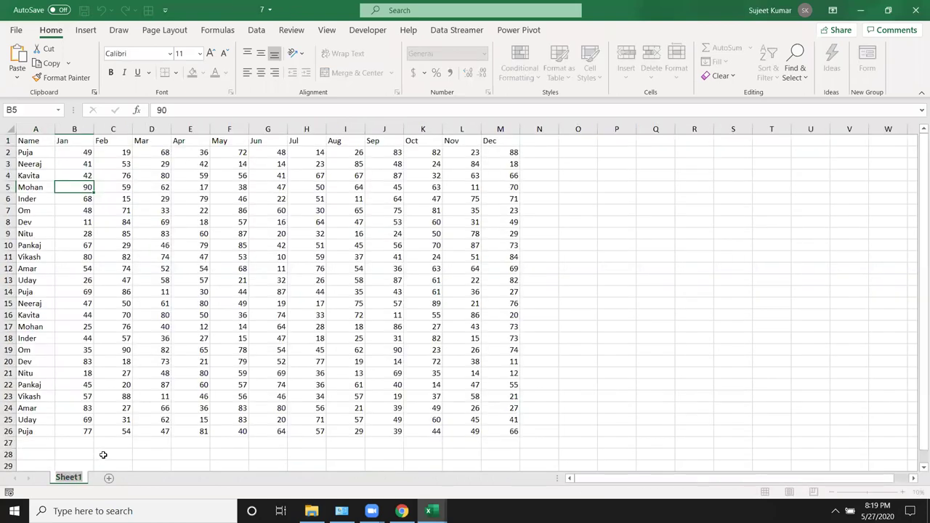
{"action": "type", "text": "Data"}
{"action": "left_click", "coordinate": [103, 455]}
Insert a new sheet named D2.
{"action": "key", "text": "shift+F11"}
{"action": "double_click", "coordinate": [99, 476]}
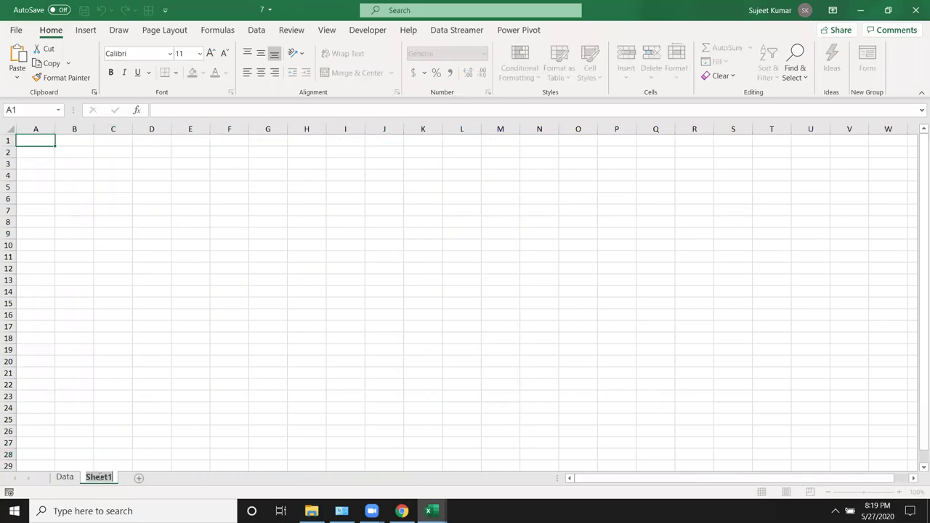
{"action": "type", "text": "D2"}
{"action": "left_click", "coordinate": [77, 478]}
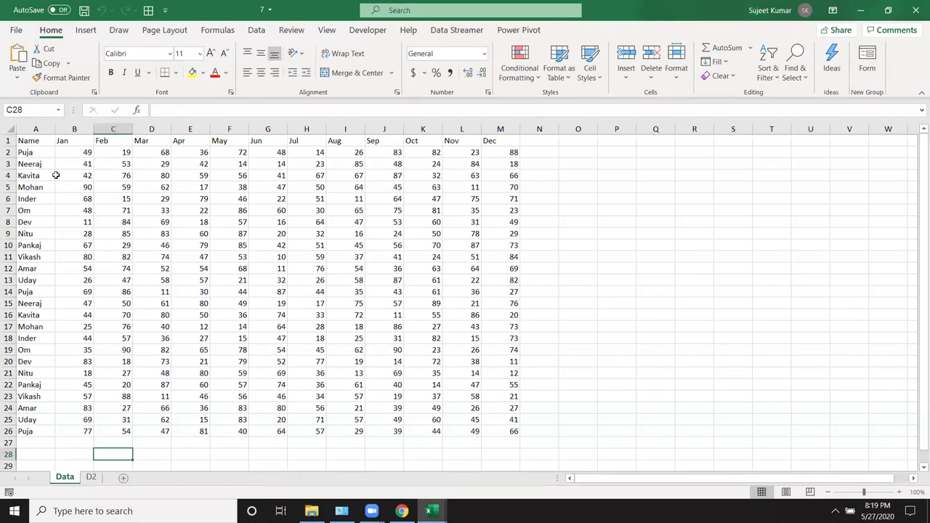
Copy the A1:M26 table from the Data sheet and paste it into D2.
{"action": "left_click", "coordinate": [34, 138]}
{"action": "key", "text": "ctrl+a"}
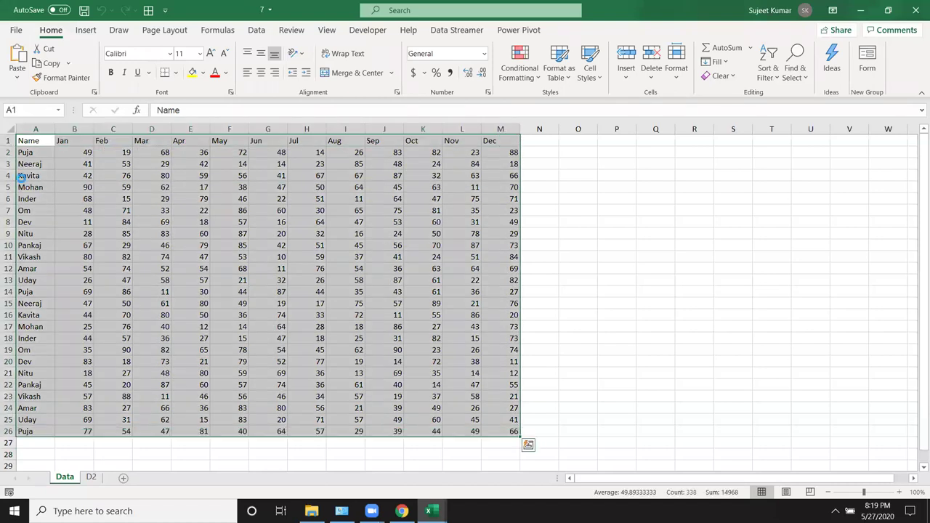
{"action": "key", "text": "ctrl+c"}
{"action": "left_click", "coordinate": [90, 478]}
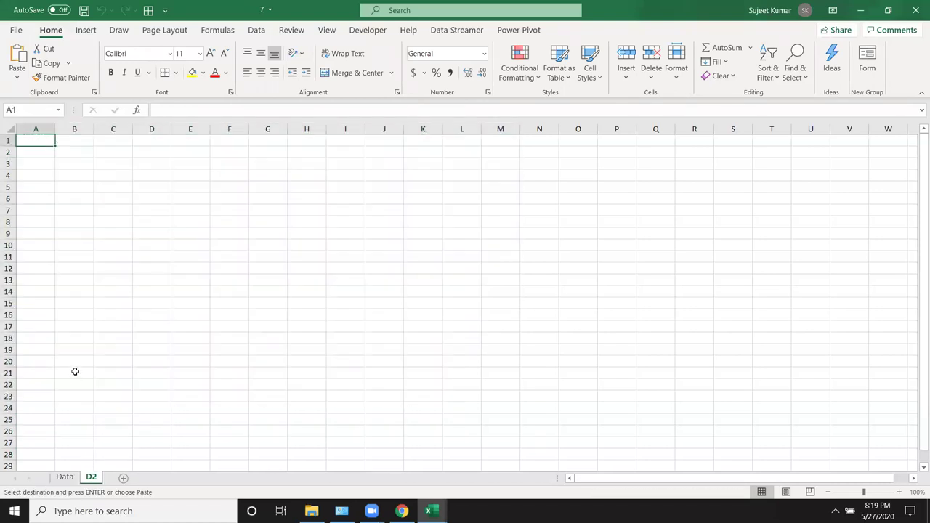
{"action": "key", "text": "ctrl+v"}
{"action": "left_click_drag", "start_coordinate": [656, 186], "coordinate": [694, 187]}
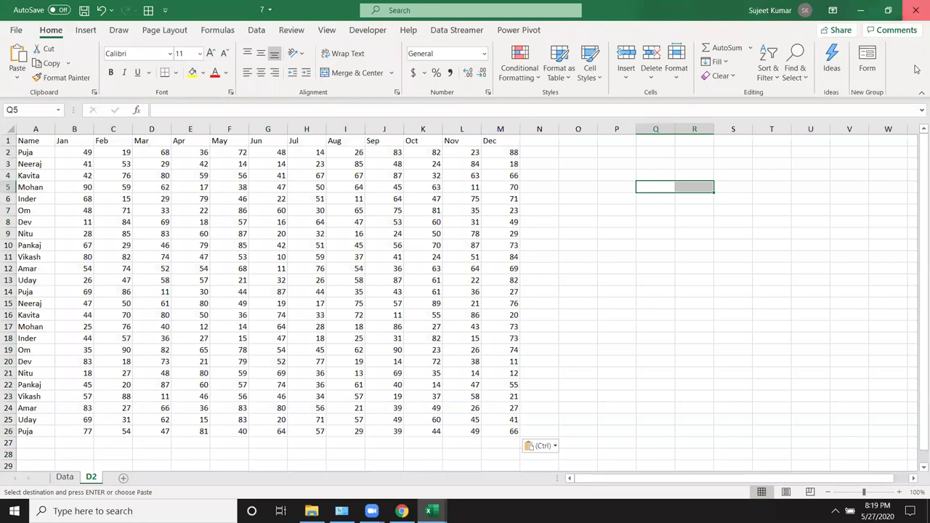
Close workbook 7, saving changes and answering Yes to the clipboard prompt.
{"action": "left_click", "coordinate": [916, 10]}
{"action": "left_click", "coordinate": [417, 275]}
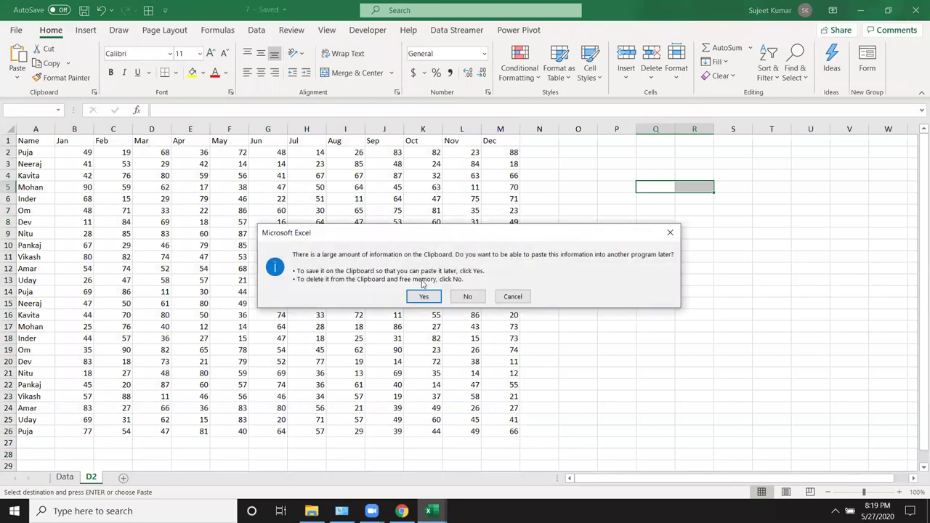
{"action": "left_click", "coordinate": [423, 294]}
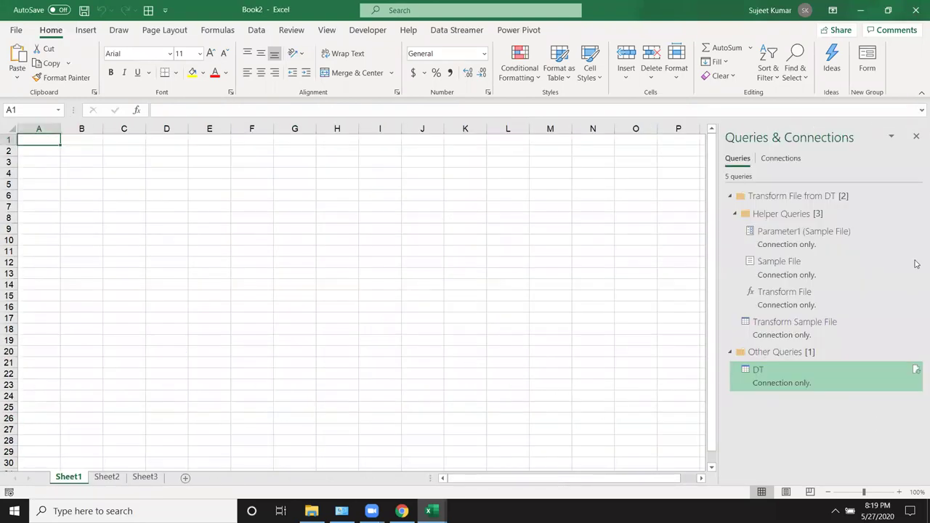
Delete the DT query from the Queries & Connections pane.
{"action": "right_click", "coordinate": [873, 374]}
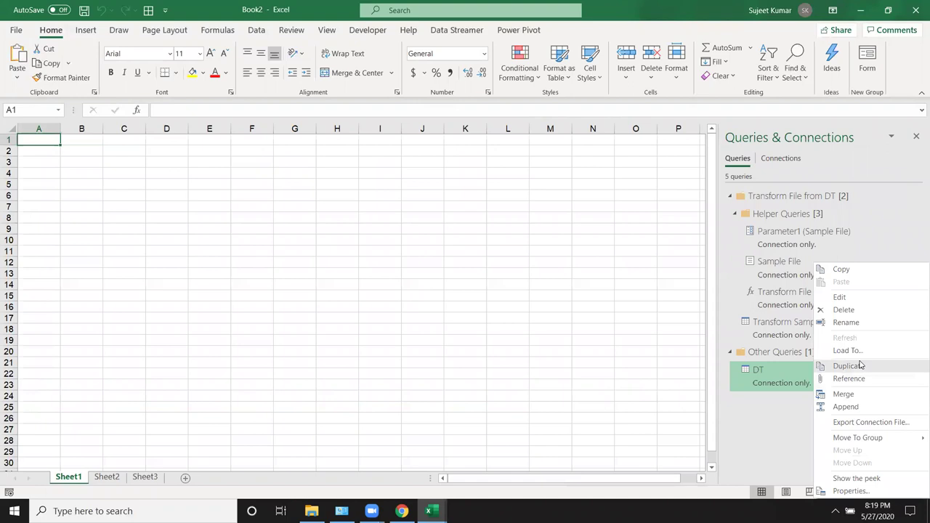
{"action": "left_click", "coordinate": [855, 311]}
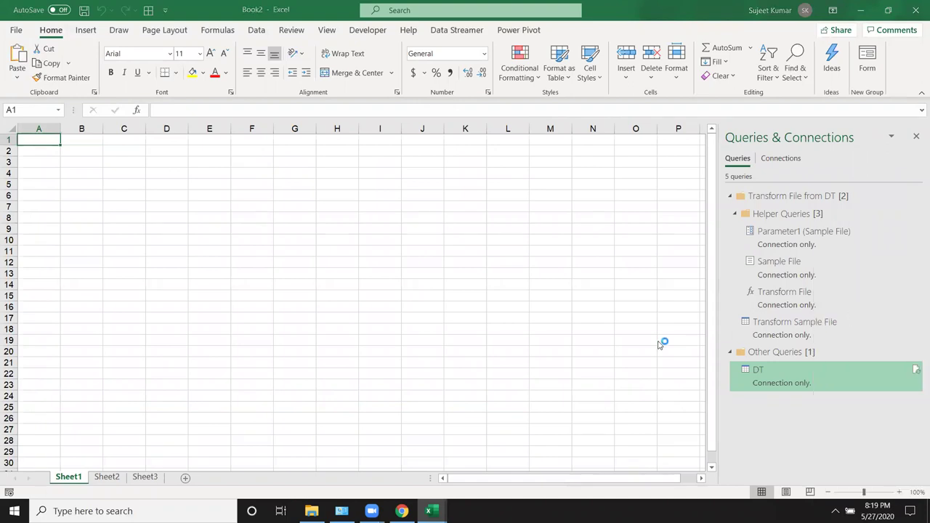
{"action": "left_click", "coordinate": [524, 279]}
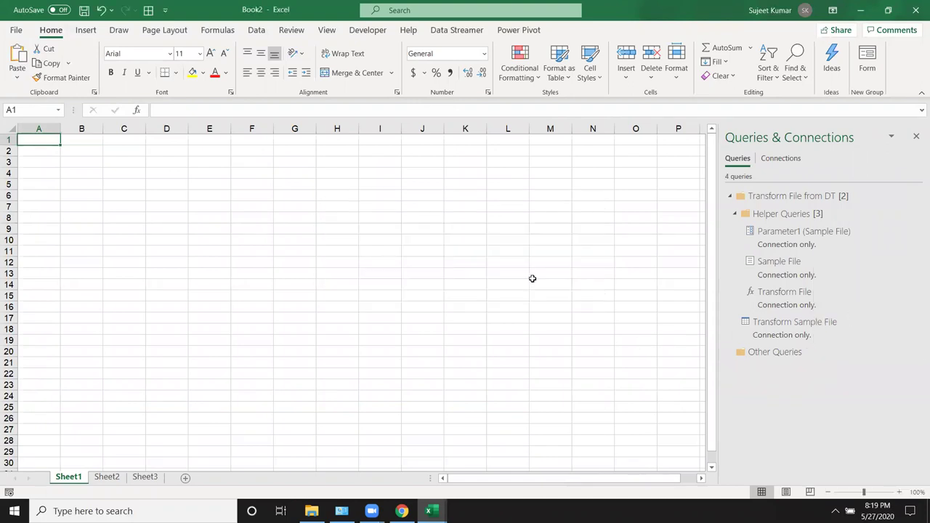
{"action": "right_click", "coordinate": [773, 357]}
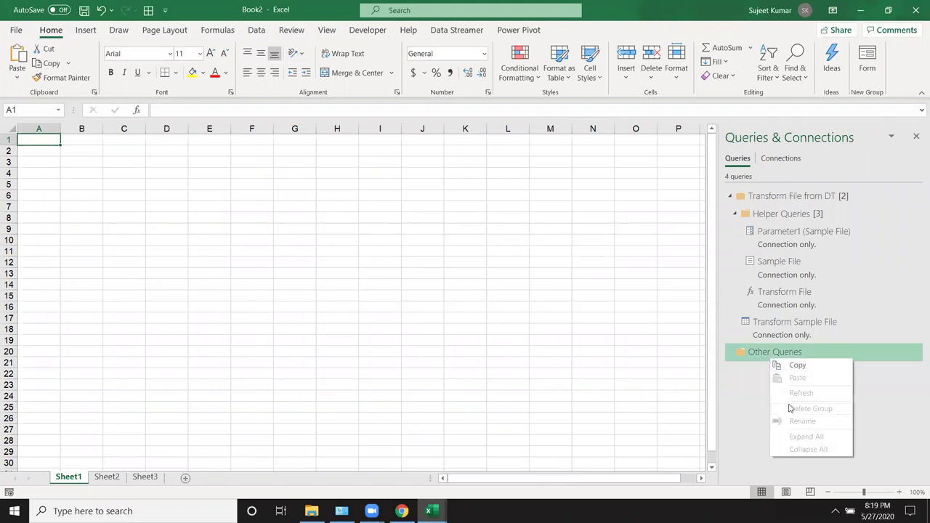
{"action": "left_click", "coordinate": [746, 375]}
Delete the Transform Sample File and Transform File helper queries.
{"action": "left_click", "coordinate": [736, 221]}
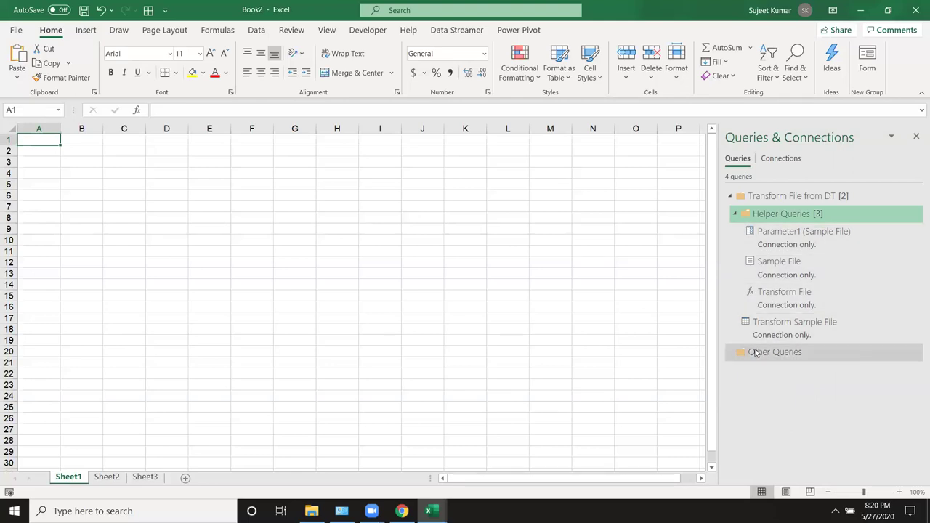
{"action": "left_click", "coordinate": [769, 330]}
{"action": "right_click", "coordinate": [770, 329]}
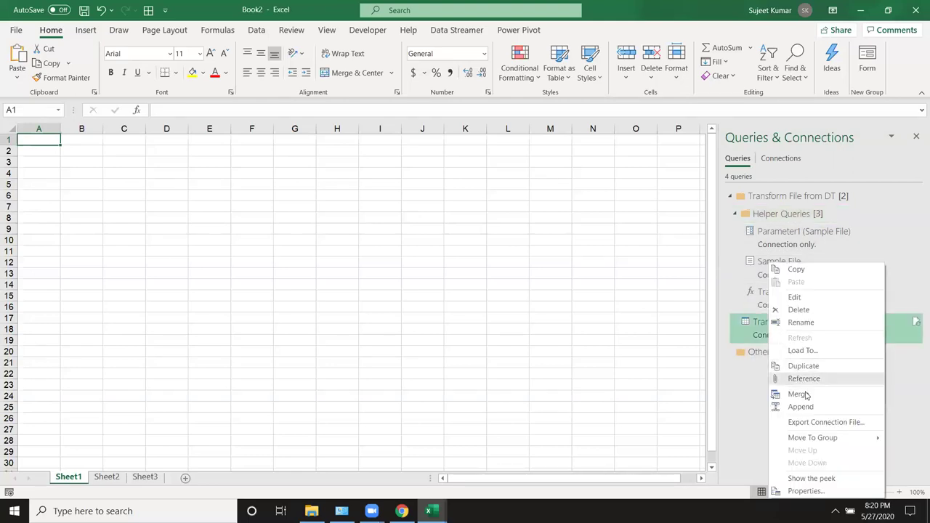
{"action": "left_click", "coordinate": [813, 310]}
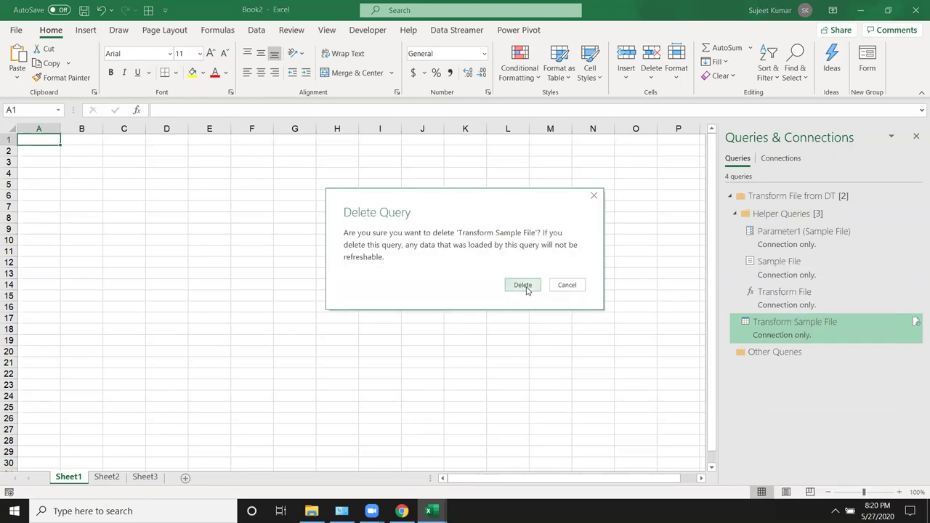
{"action": "left_click", "coordinate": [528, 288]}
{"action": "mouse_move", "coordinate": [785, 298]}
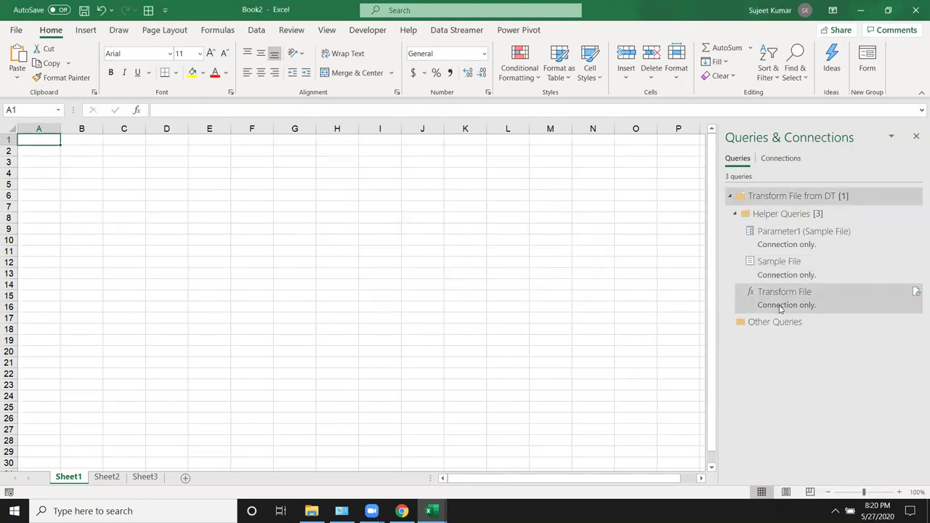
{"action": "right_click", "coordinate": [780, 309]}
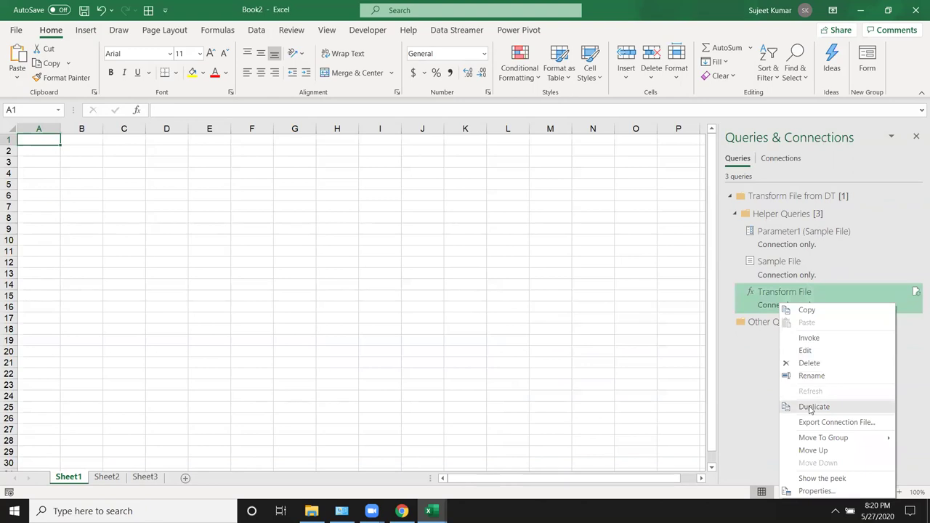
{"action": "left_click", "coordinate": [809, 363]}
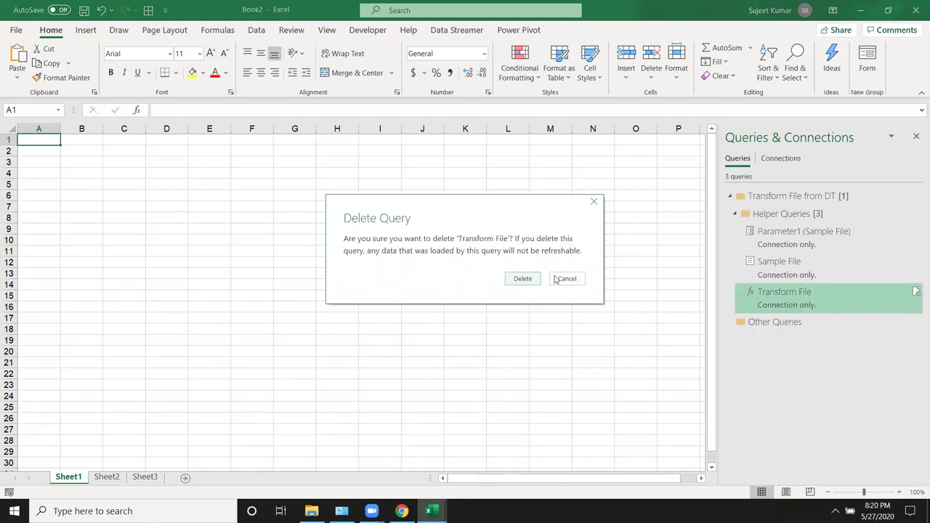
{"action": "left_click", "coordinate": [524, 280]}
Delete Sheet1 and check the workbook's connections list.
{"action": "right_click", "coordinate": [67, 479]}
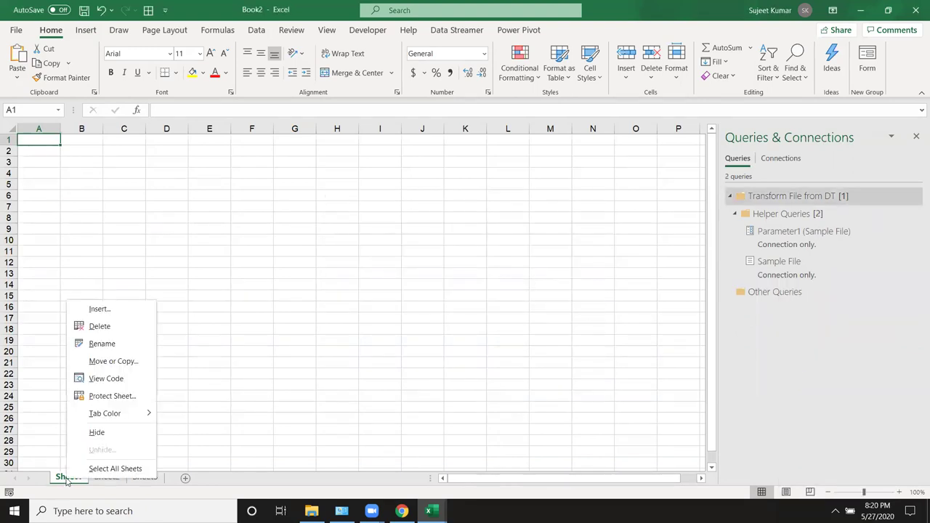
{"action": "left_click", "coordinate": [100, 326]}
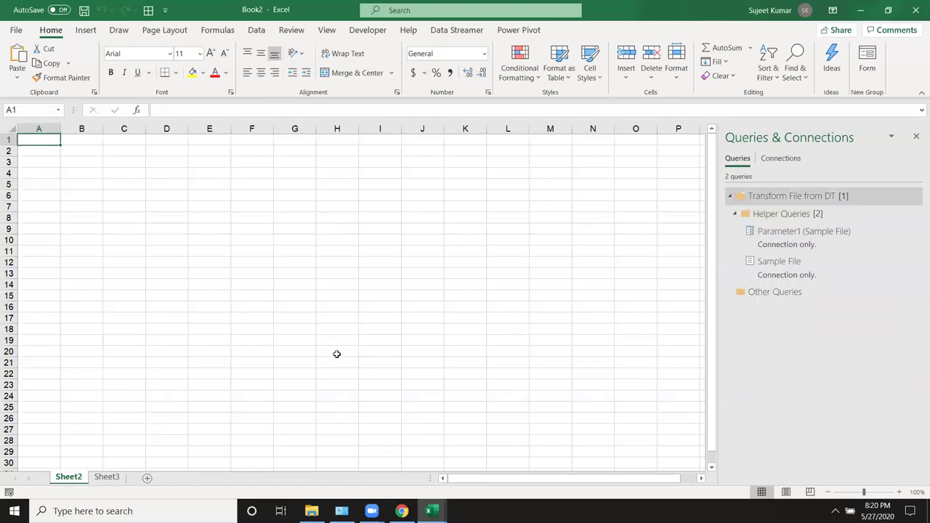
{"action": "left_click", "coordinate": [780, 158]}
{"action": "left_click", "coordinate": [737, 159]}
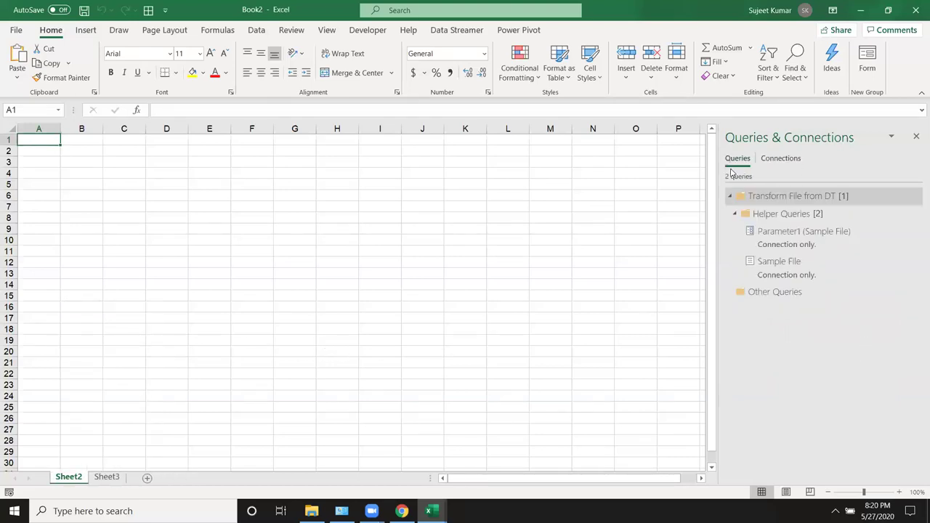
Delete the Helper Queries and Transform File from DT groups, then close the pane.
{"action": "left_click", "coordinate": [734, 214]}
{"action": "right_click", "coordinate": [760, 219]}
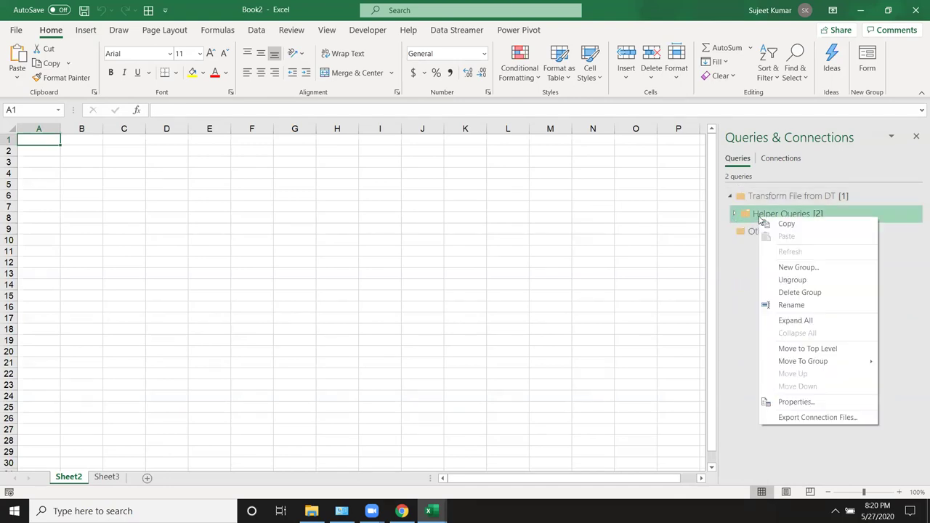
{"action": "left_click", "coordinate": [792, 293]}
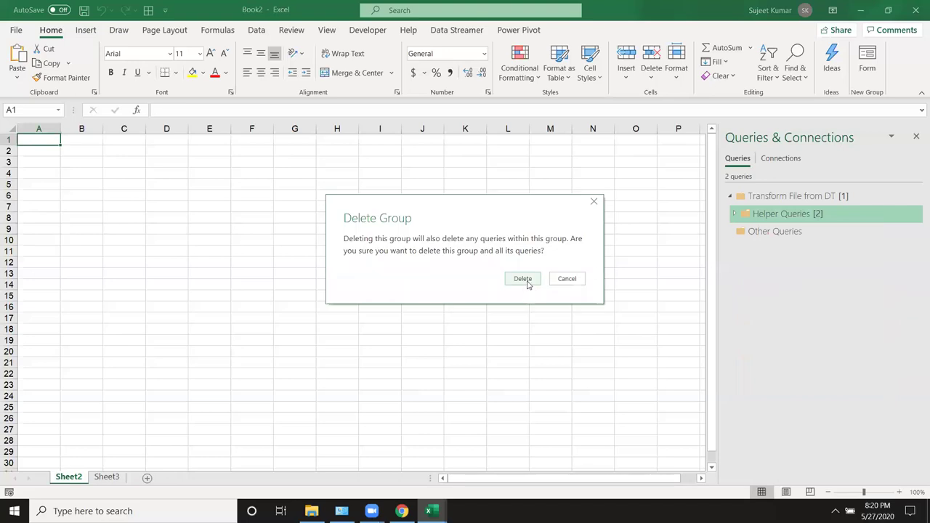
{"action": "left_click", "coordinate": [525, 280]}
{"action": "right_click", "coordinate": [753, 222]}
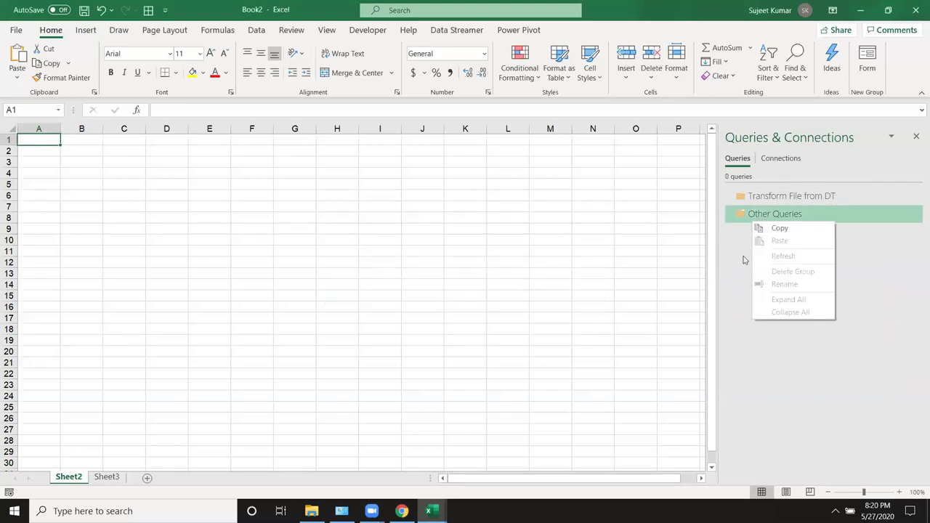
{"action": "left_click", "coordinate": [740, 200]}
{"action": "right_click", "coordinate": [740, 200]}
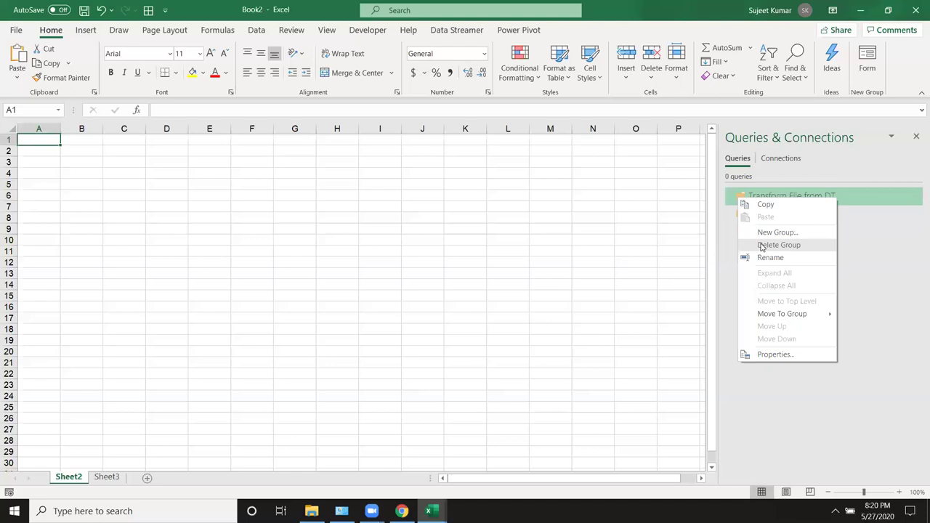
{"action": "left_click", "coordinate": [761, 249]}
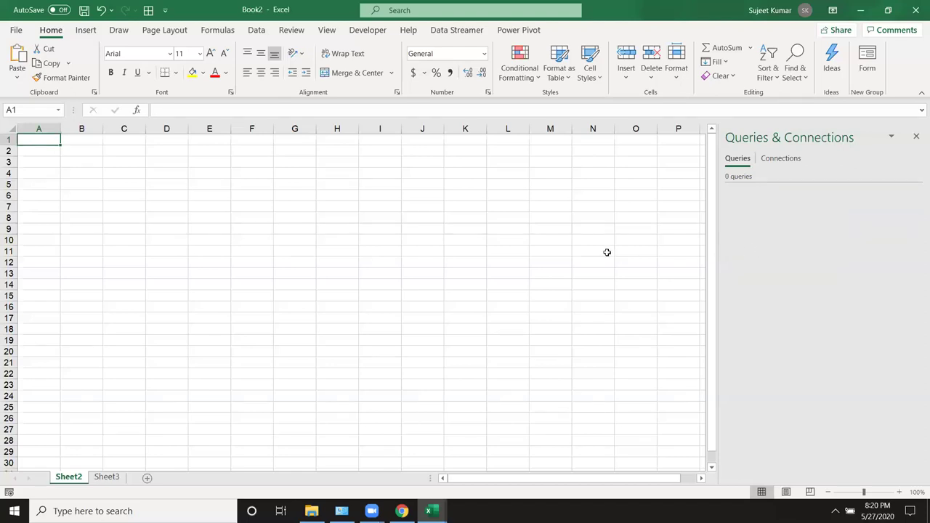
{"action": "left_click", "coordinate": [917, 136]}
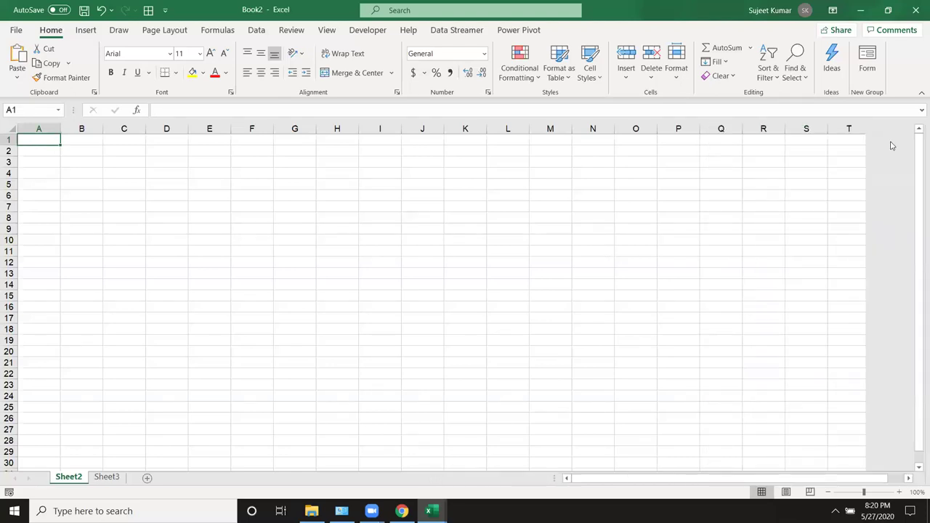
Begin a Get Data folder import and copy the DT path from File Explorer for it.
{"action": "left_click", "coordinate": [87, 33]}
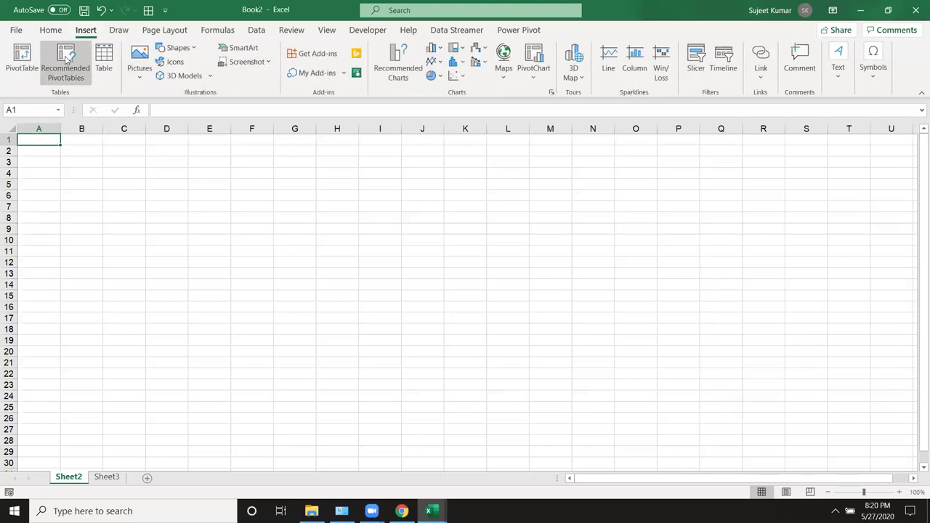
{"action": "left_click", "coordinate": [255, 31]}
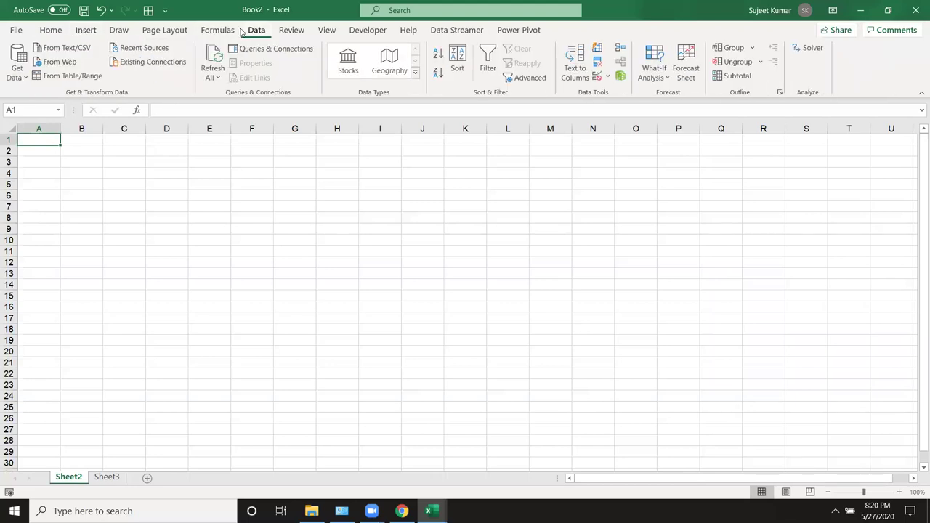
{"action": "left_click", "coordinate": [27, 78]}
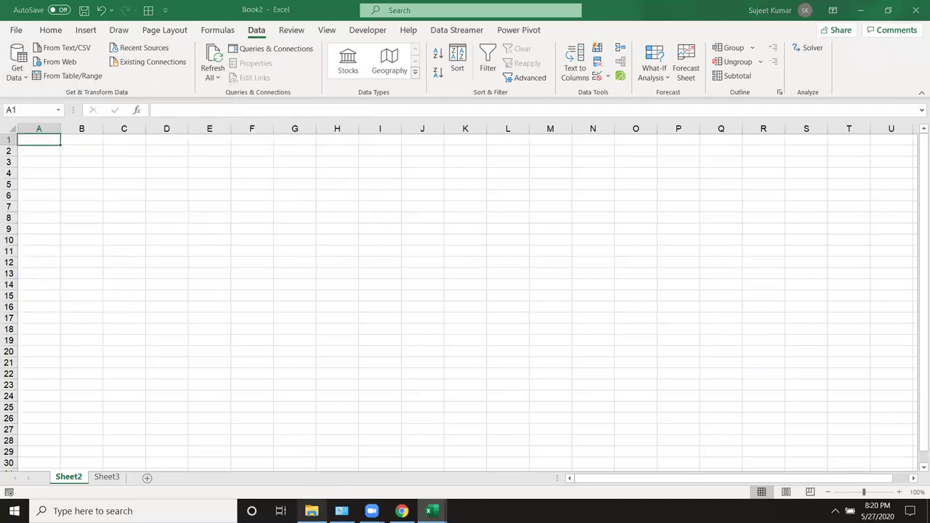
{"action": "left_click", "coordinate": [311, 511]}
{"action": "left_click", "coordinate": [233, 96]}
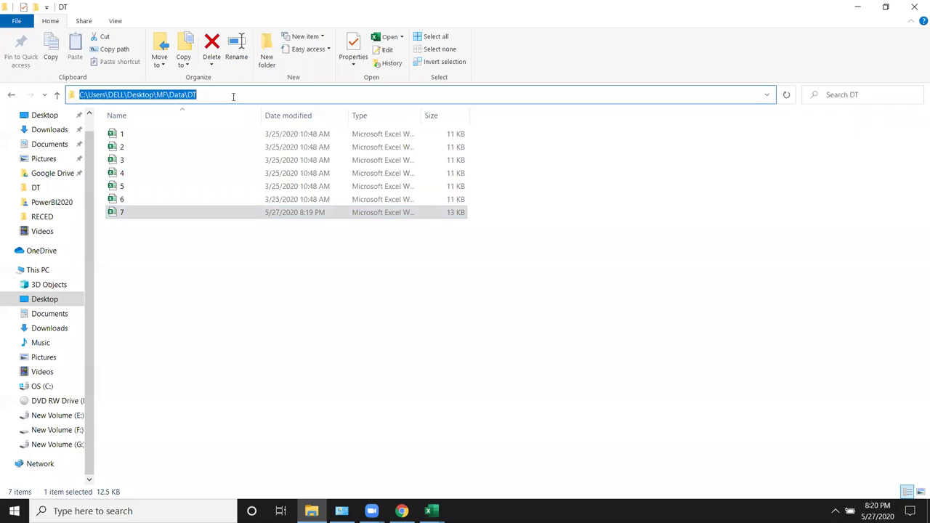
{"action": "left_click", "coordinate": [246, 264]}
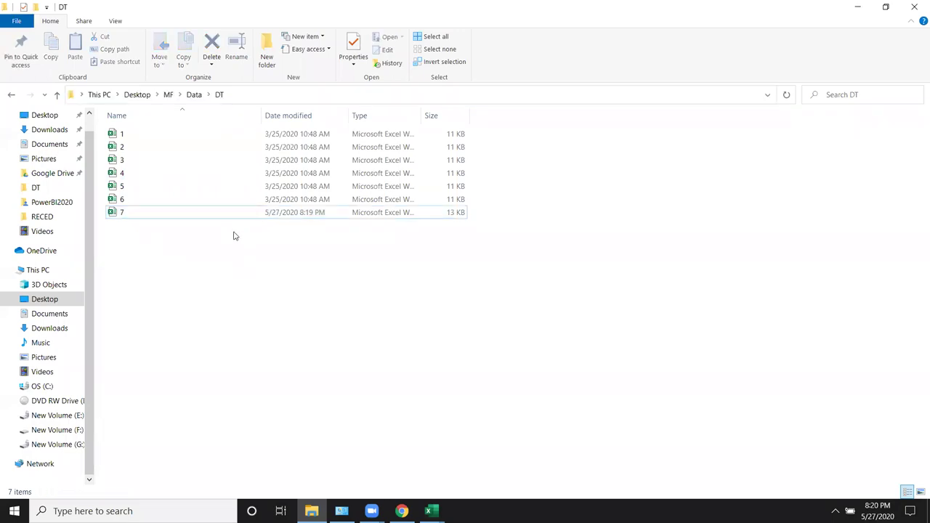
{"action": "key", "text": "alt+Tab"}
{"action": "left_click", "coordinate": [318, 238]}
Paste the DT path, confirm the folder, and choose Combine & Transform Data.
{"action": "type", "text": "C:\\Users\\DELL\\Desktop\\MF\\Data\\DT"}
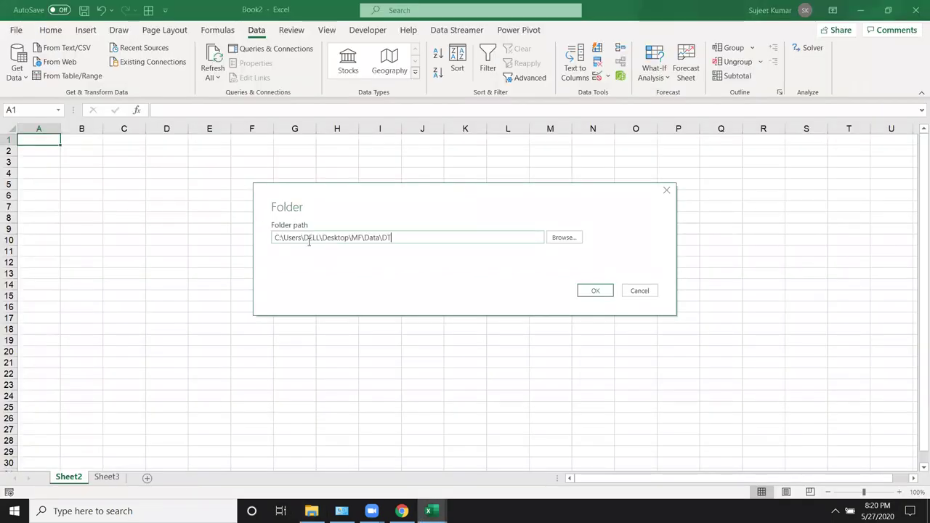
{"action": "left_click", "coordinate": [581, 291]}
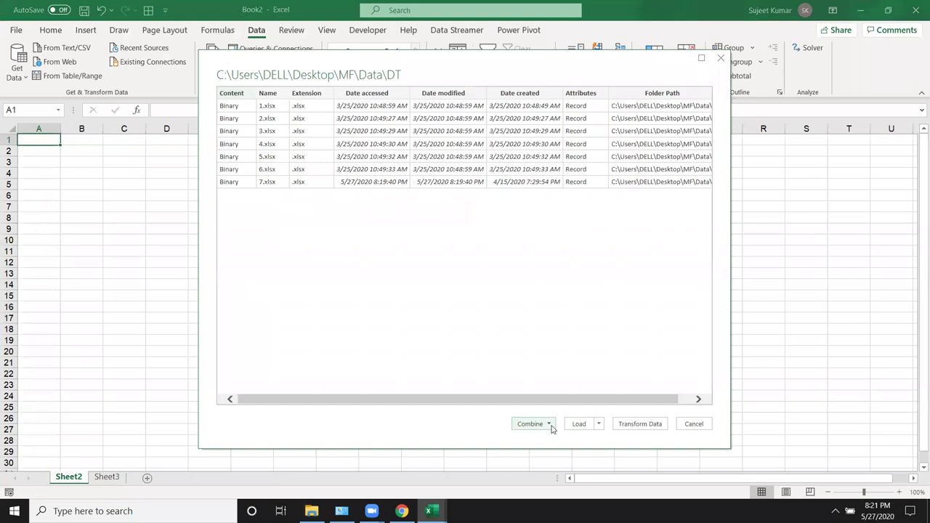
{"action": "left_click", "coordinate": [546, 426]}
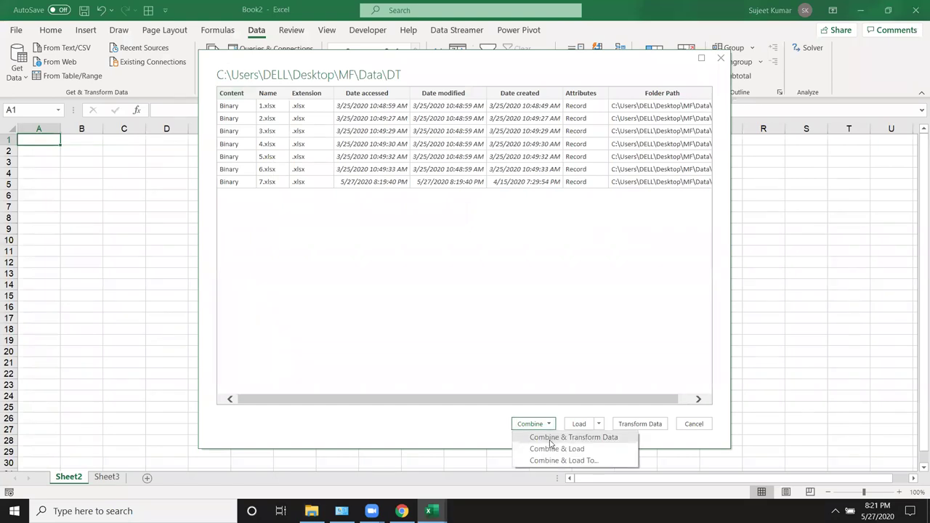
{"action": "left_click", "coordinate": [552, 447]}
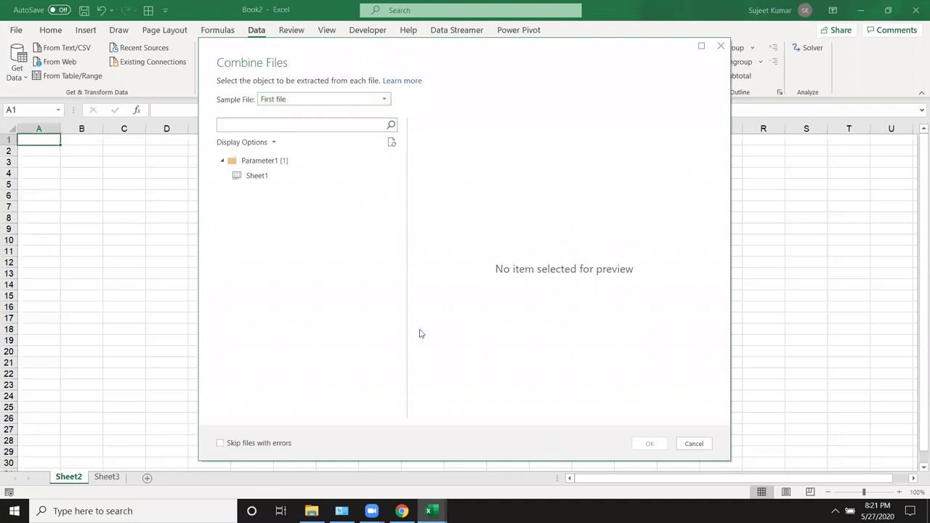
Preview Sheet1 with 1.xlsx as the sample file.
{"action": "left_click", "coordinate": [258, 177]}
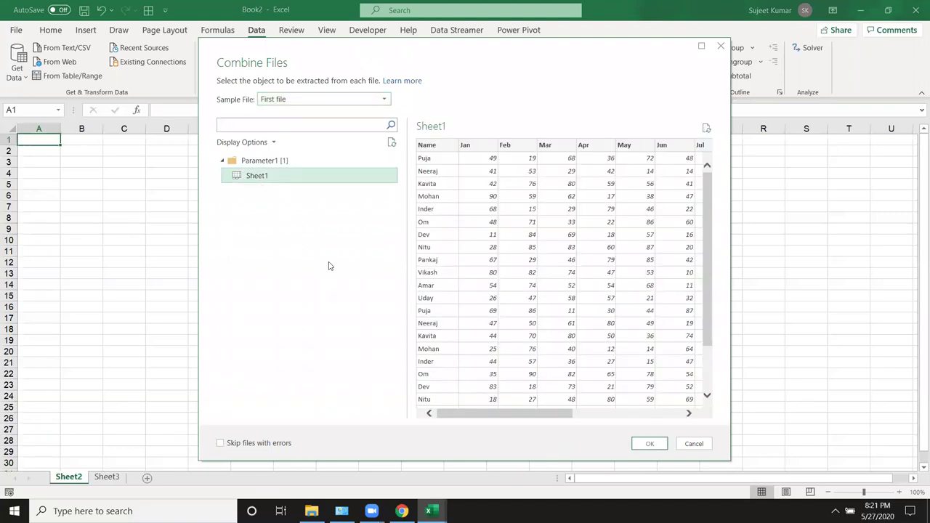
{"action": "mouse_move", "coordinate": [501, 419]}
{"action": "left_mouse_down"}
{"action": "mouse_move", "coordinate": [632, 418]}
{"action": "mouse_move", "coordinate": [451, 418]}
{"action": "left_mouse_up"}
{"action": "left_click", "coordinate": [384, 102]}
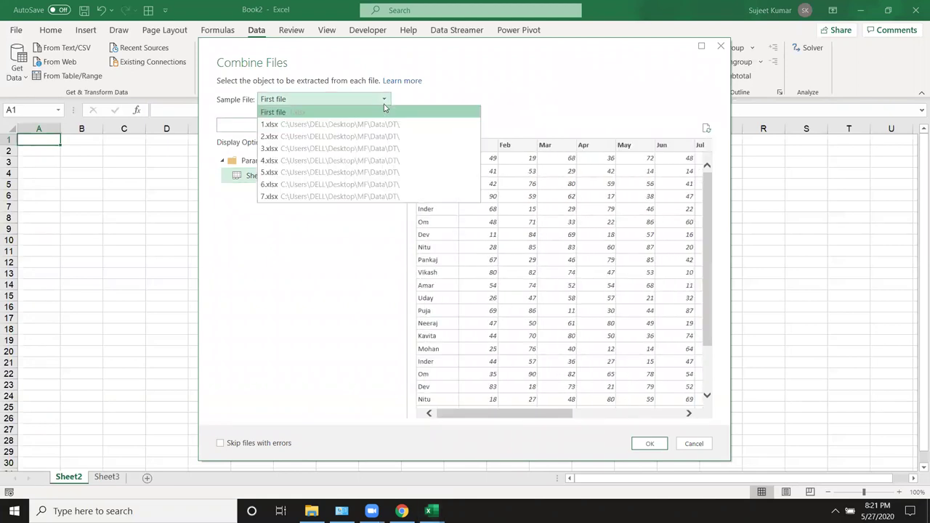
{"action": "left_click", "coordinate": [371, 125]}
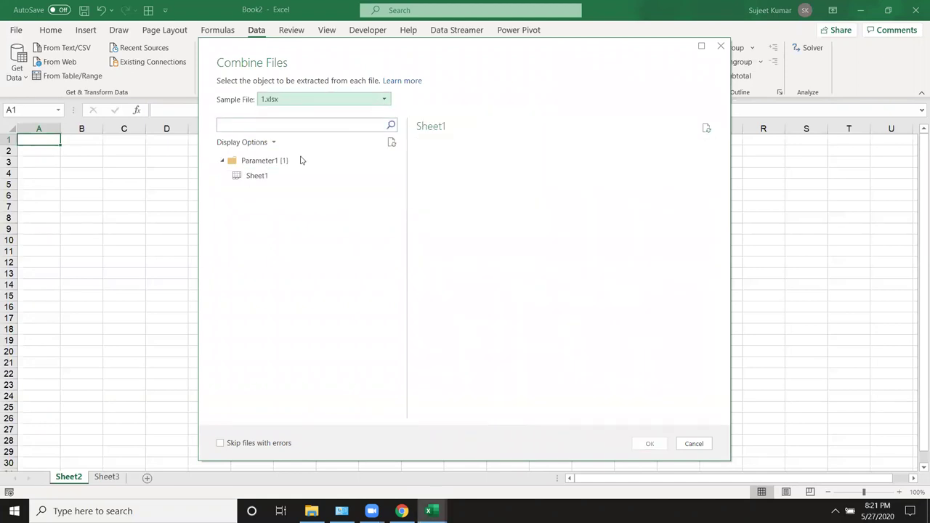
{"action": "left_click", "coordinate": [275, 177]}
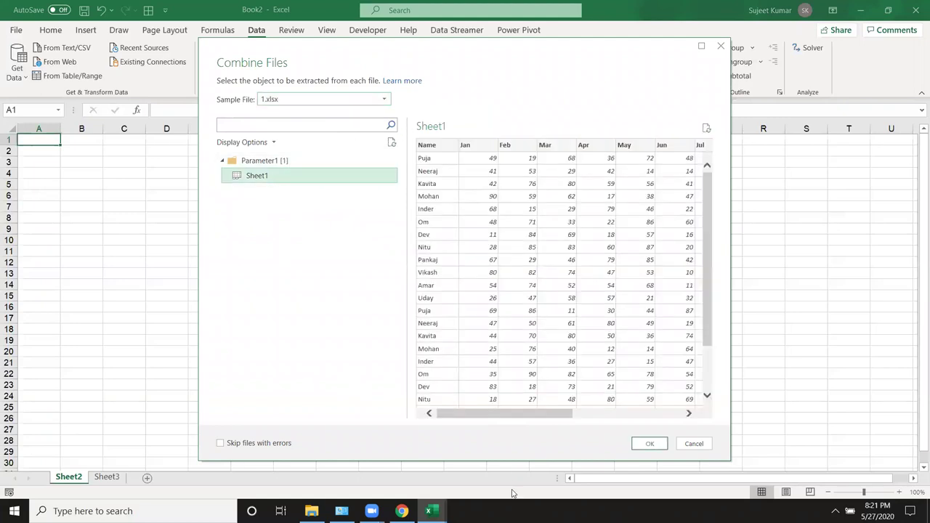
{"action": "left_click_drag", "start_coordinate": [513, 414], "coordinate": [416, 409]}
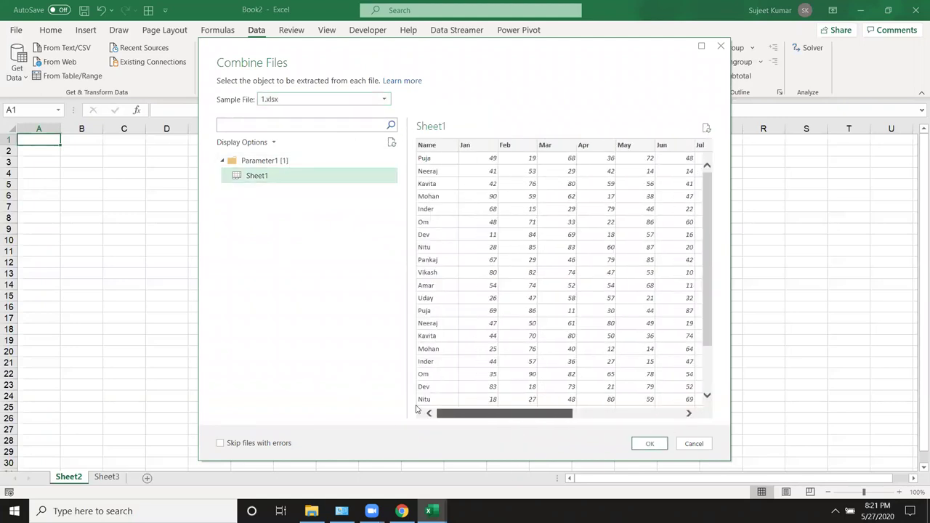
Compare previews using 2.xlsx and 7.xlsx (D2 and Data sheets) as sample files.
{"action": "left_click", "coordinate": [370, 99]}
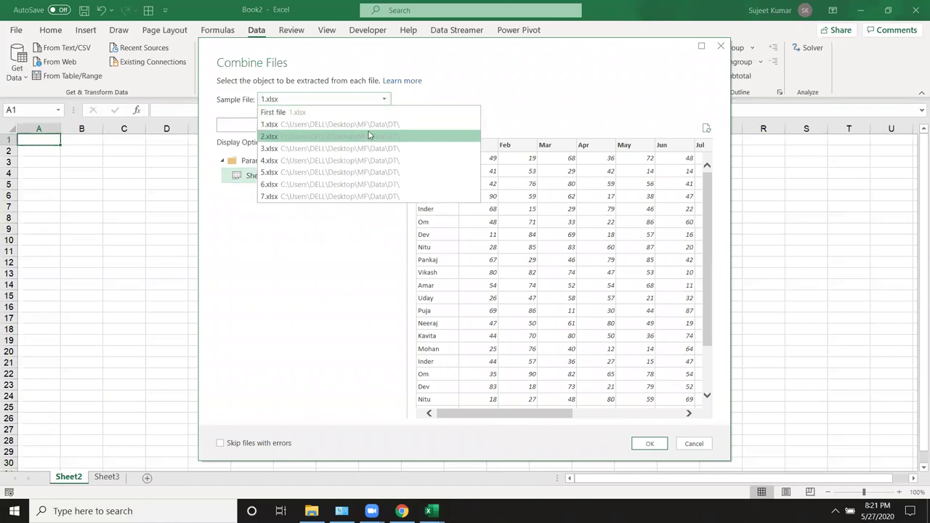
{"action": "left_click", "coordinate": [369, 136]}
{"action": "left_click", "coordinate": [284, 178]}
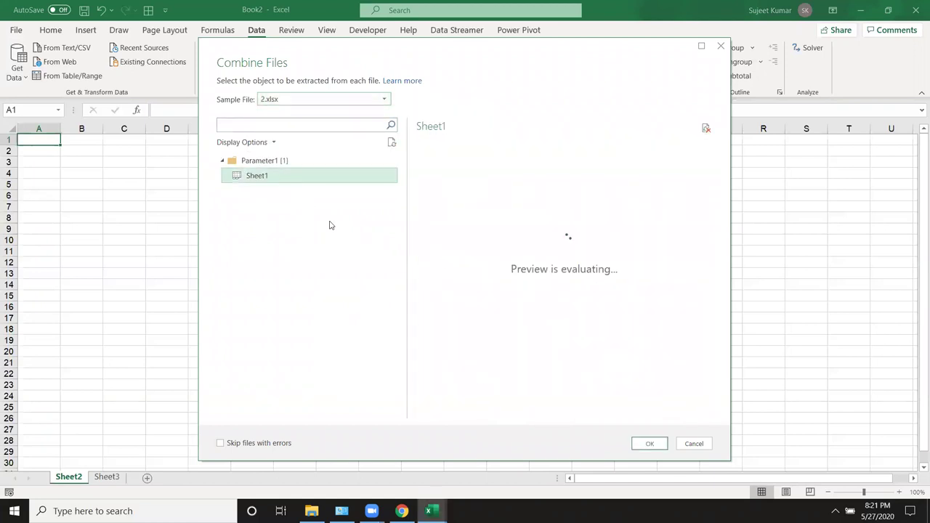
{"action": "mouse_move", "coordinate": [509, 414]}
{"action": "left_mouse_down"}
{"action": "mouse_move", "coordinate": [667, 420]}
{"action": "mouse_move", "coordinate": [400, 372]}
{"action": "left_mouse_up"}
{"action": "left_click", "coordinate": [320, 99]}
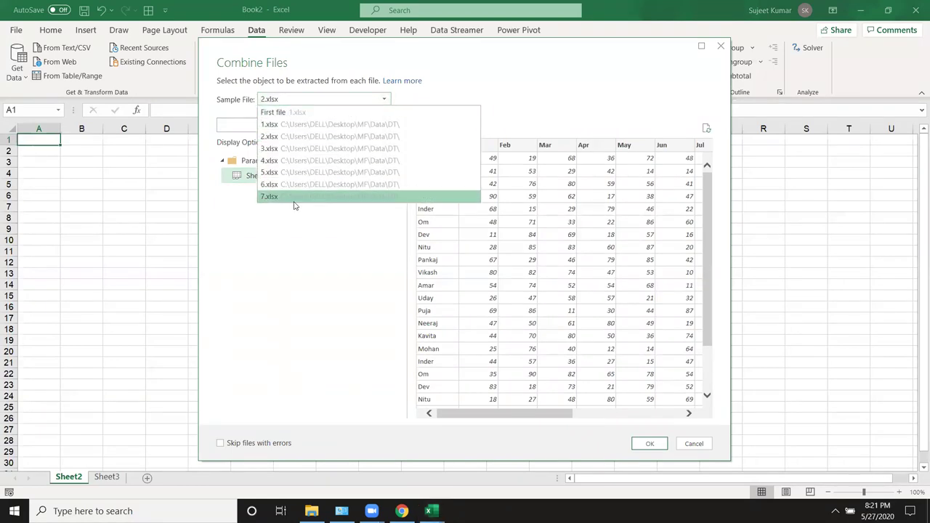
{"action": "left_click", "coordinate": [294, 201]}
{"action": "left_click", "coordinate": [266, 178]}
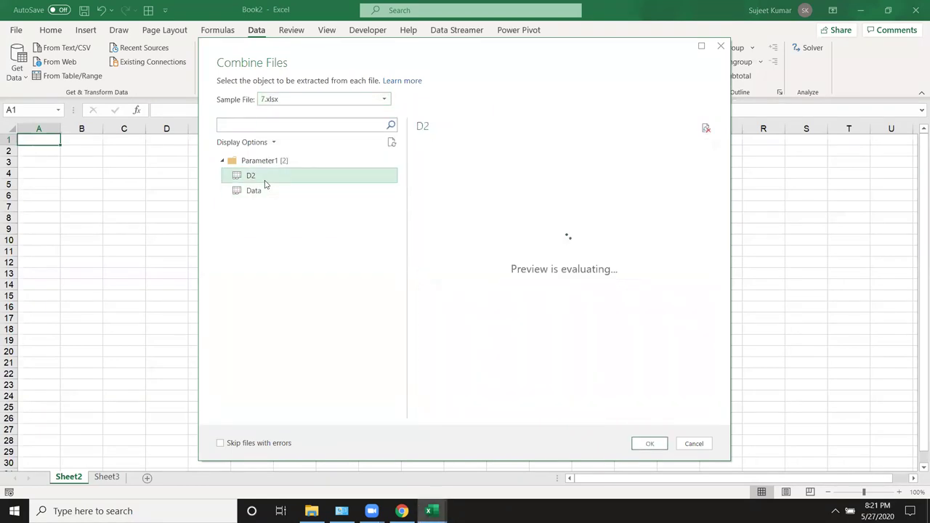
{"action": "left_click", "coordinate": [263, 191]}
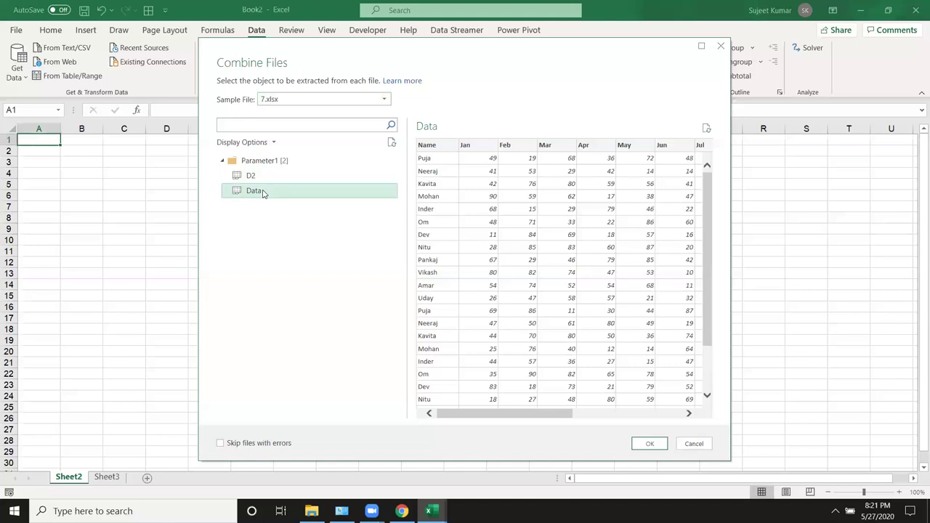
Switch the sample file back to 1.xlsx and select its Sheet1.
{"action": "left_click", "coordinate": [312, 100]}
{"action": "left_click", "coordinate": [290, 124]}
{"action": "left_click", "coordinate": [259, 178]}
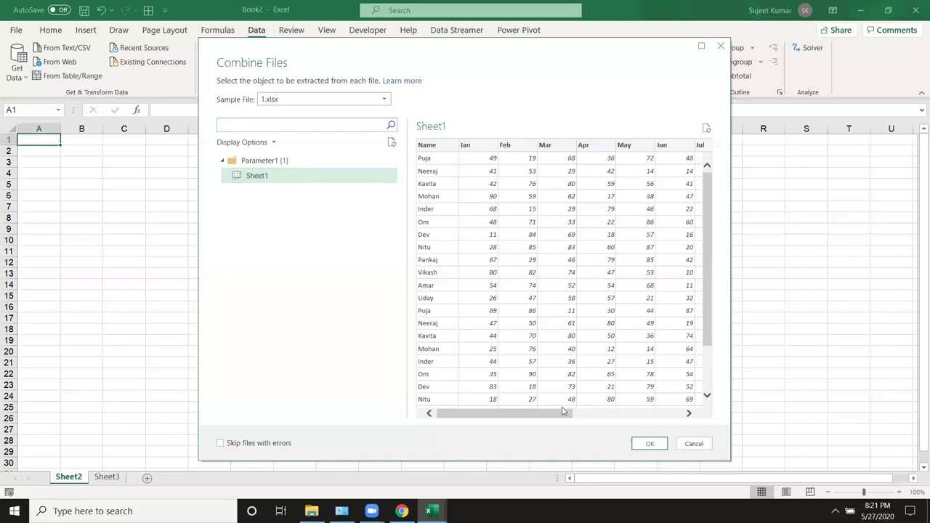
{"action": "left_click_drag", "start_coordinate": [569, 413], "coordinate": [680, 413]}
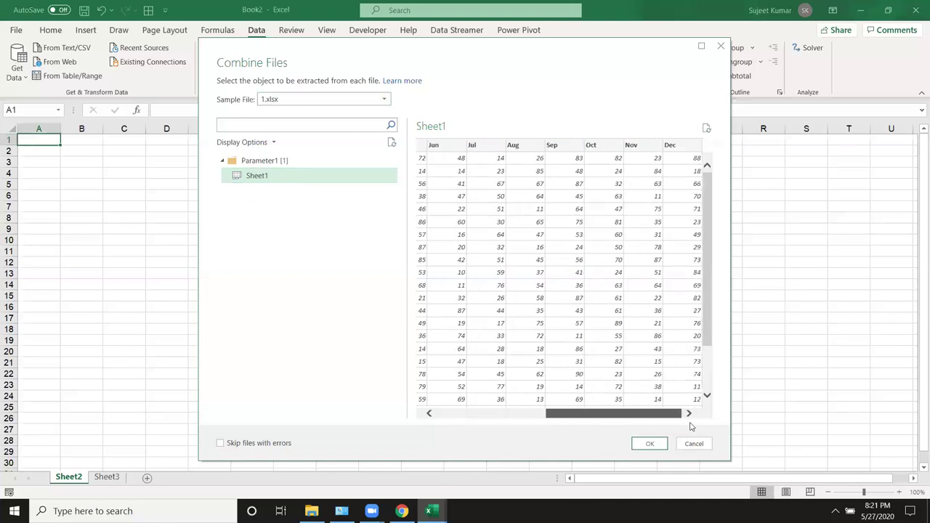
Combine the files via Sheet1 into the DT query, then open the error details for final row 151.
{"action": "left_click", "coordinate": [649, 445]}
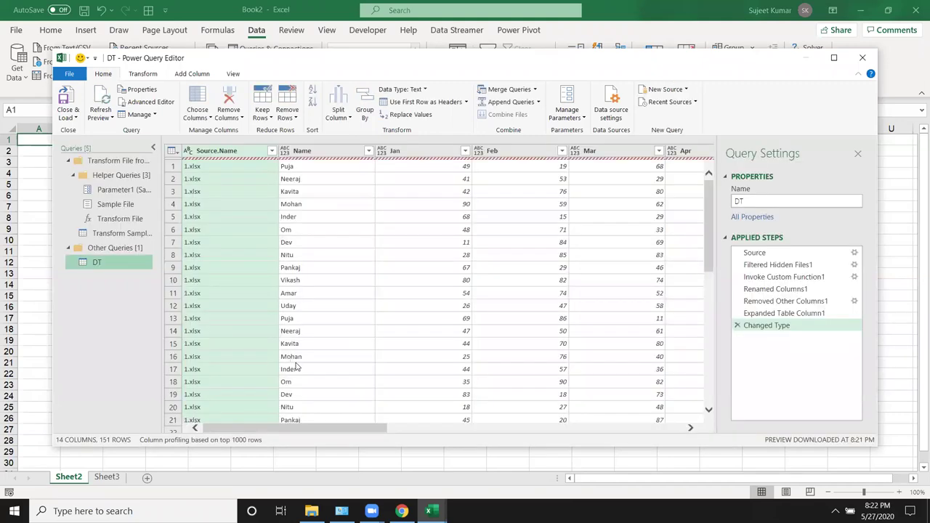
{"action": "scroll", "coordinate": [242, 270], "scroll_direction": "down", "scroll_amount": 1}
{"action": "scroll", "coordinate": [242, 275], "scroll_direction": "down", "scroll_amount": 4}
{"action": "scroll", "coordinate": [242, 284], "scroll_direction": "down", "scroll_amount": 6}
{"action": "scroll", "coordinate": [241, 283], "scroll_direction": "down", "scroll_amount": 8}
{"action": "scroll", "coordinate": [240, 285], "scroll_direction": "down", "scroll_amount": 7}
{"action": "scroll", "coordinate": [240, 286], "scroll_direction": "down", "scroll_amount": 8}
{"action": "scroll", "coordinate": [240, 288], "scroll_direction": "down", "scroll_amount": 7}
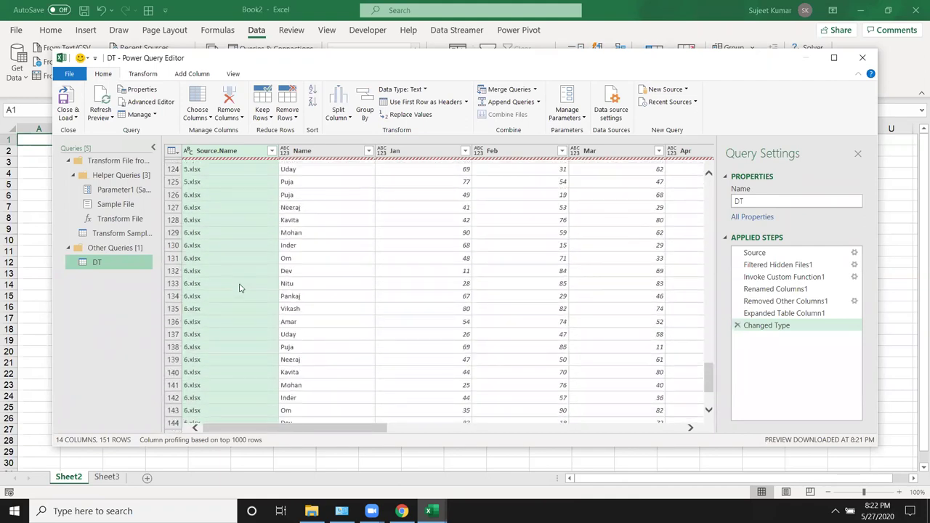
{"action": "scroll", "coordinate": [240, 289], "scroll_direction": "down", "scroll_amount": 3}
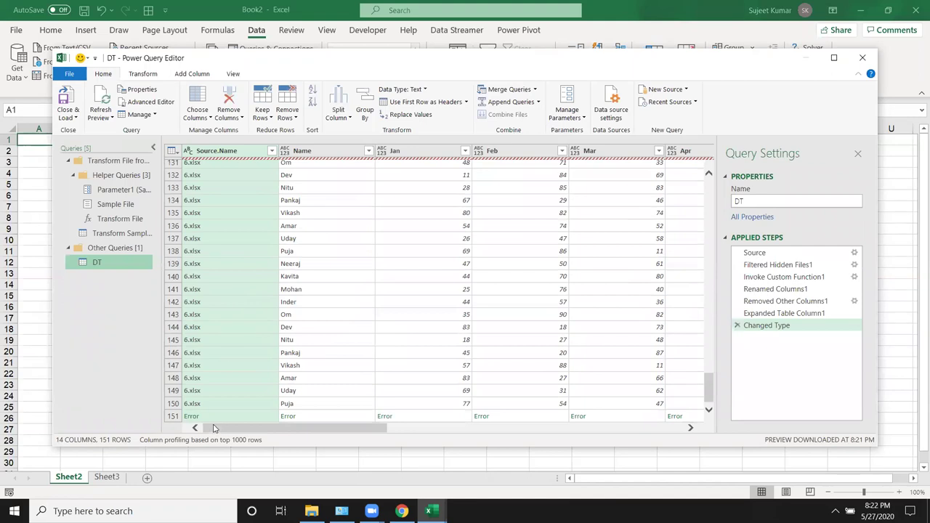
{"action": "left_click", "coordinate": [213, 420]}
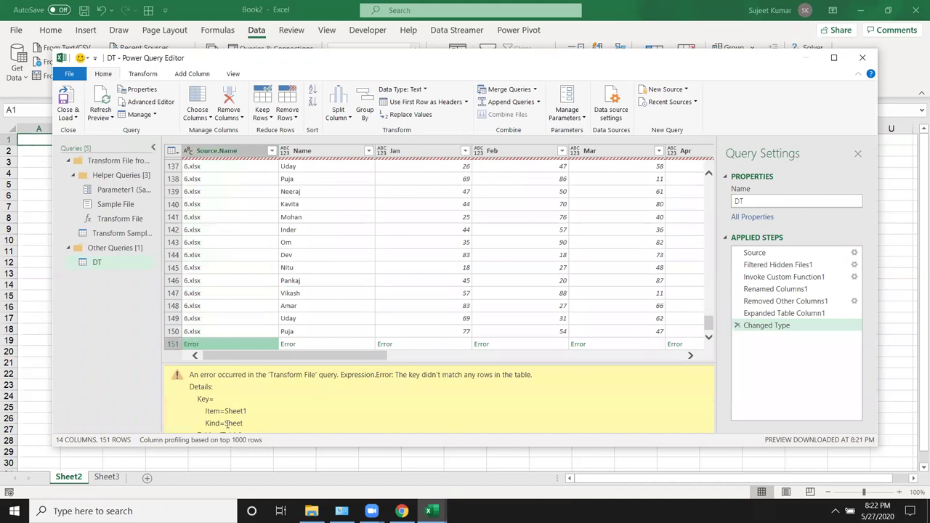
Check rows 150–151 and the Sheet1 key error, then overwrite the query name DT starting with 'D'.
{"action": "left_click", "coordinate": [196, 331]}
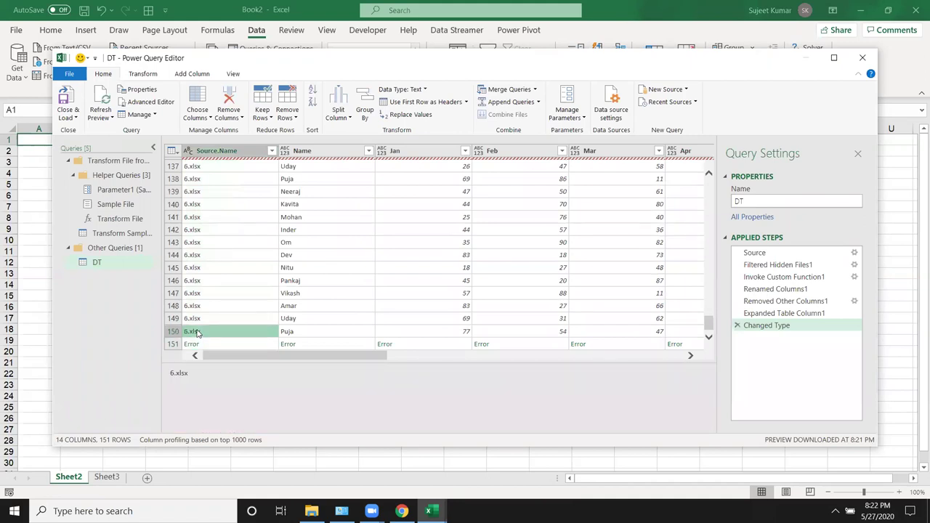
{"action": "left_click", "coordinate": [196, 344]}
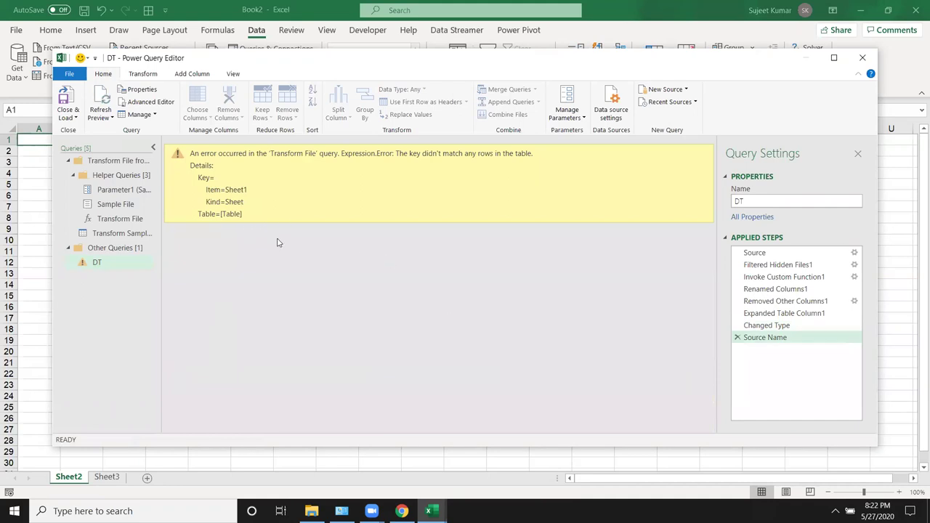
{"action": "double_click", "coordinate": [247, 190]}
{"action": "left_click_drag", "start_coordinate": [749, 204], "coordinate": [724, 203]}
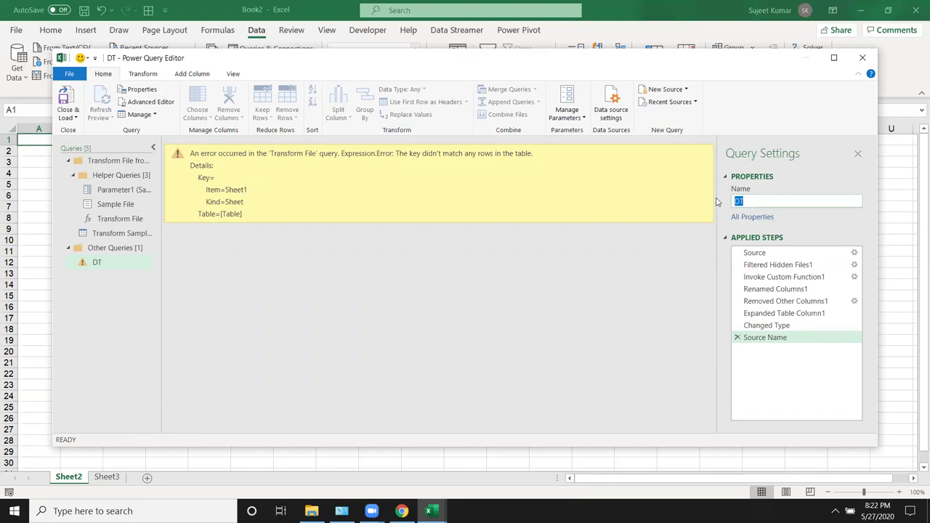
{"action": "type", "text": "D"}
Commit the query name Data and close the Power Query Editor, discarding changes.
{"action": "key", "text": "Return"}
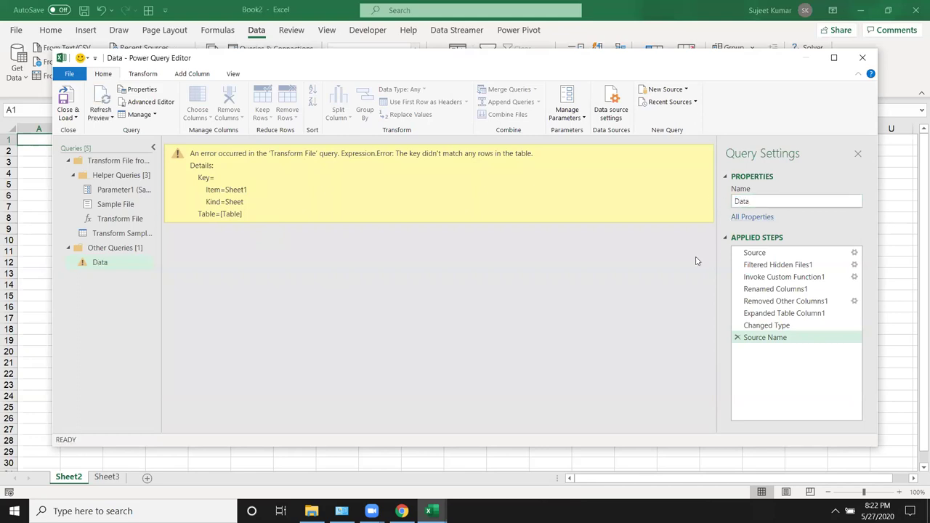
{"action": "left_click", "coordinate": [863, 58]}
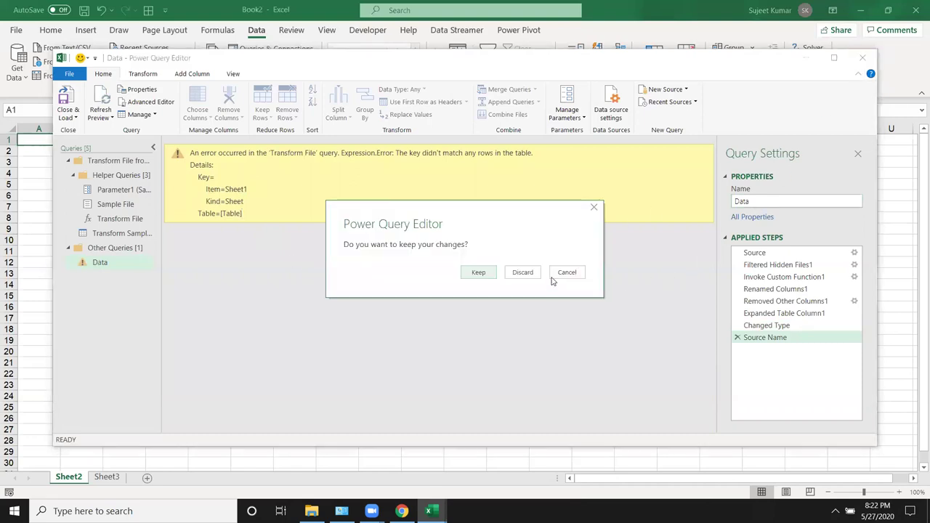
{"action": "left_click", "coordinate": [526, 275]}
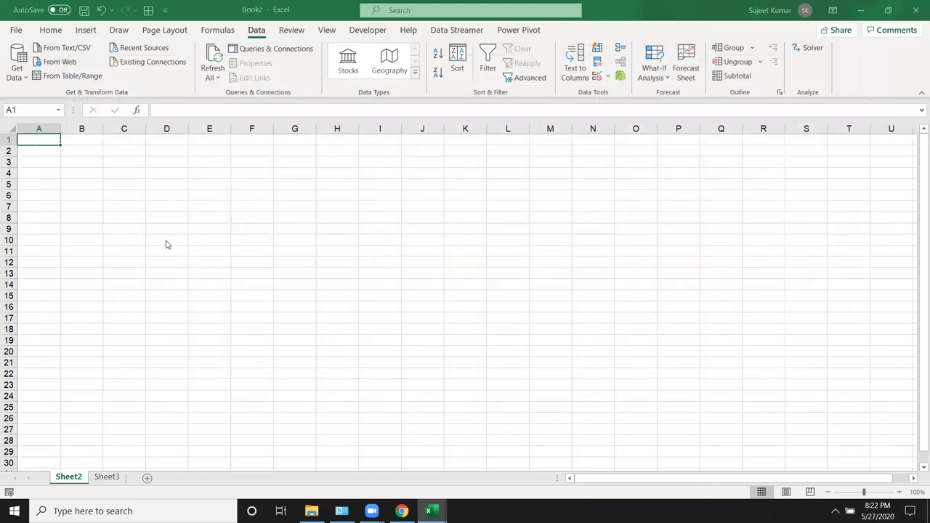
Select cell A1 and import workbook 7.xlsx from Desktop\MF\Data\DT.
{"action": "left_click", "coordinate": [214, 250]}
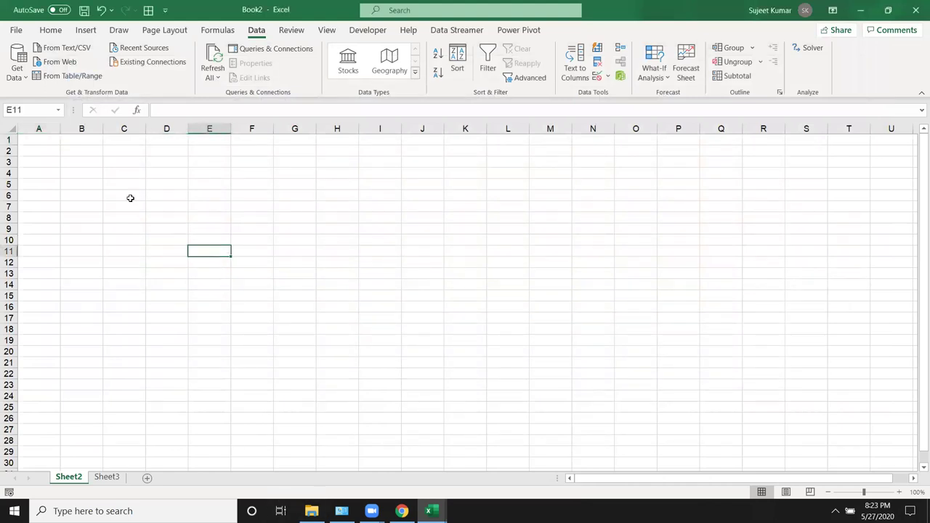
{"action": "left_click", "coordinate": [40, 151]}
{"action": "left_click", "coordinate": [42, 139]}
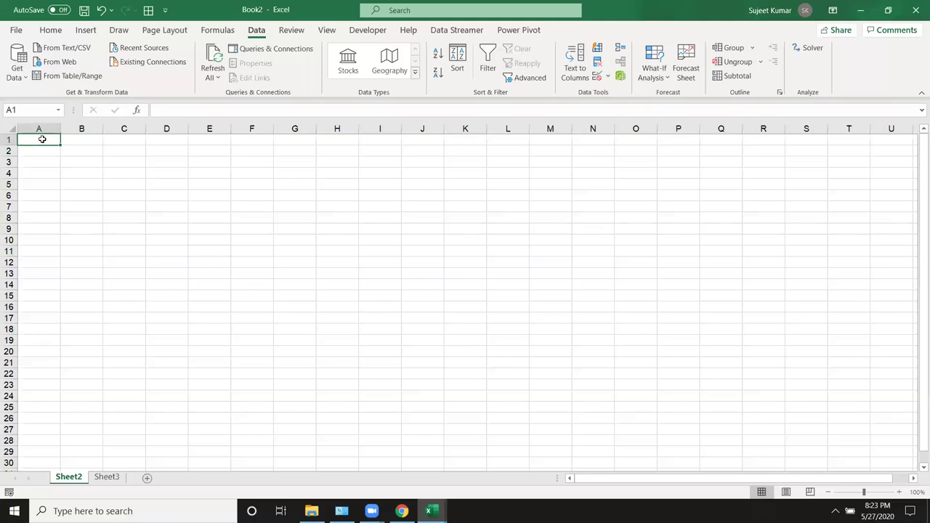
{"action": "left_click", "coordinate": [18, 73]}
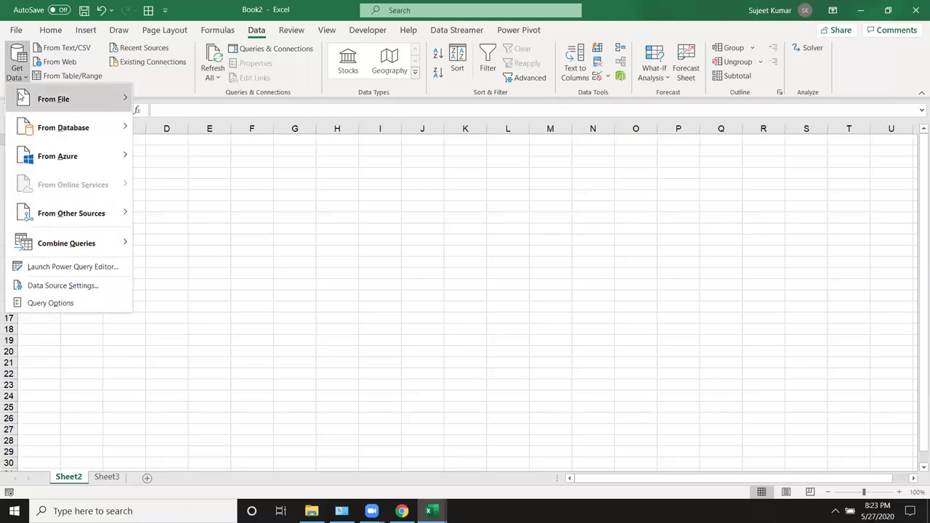
{"action": "mouse_move", "coordinate": [69, 98]}
{"action": "left_click", "coordinate": [175, 109]}
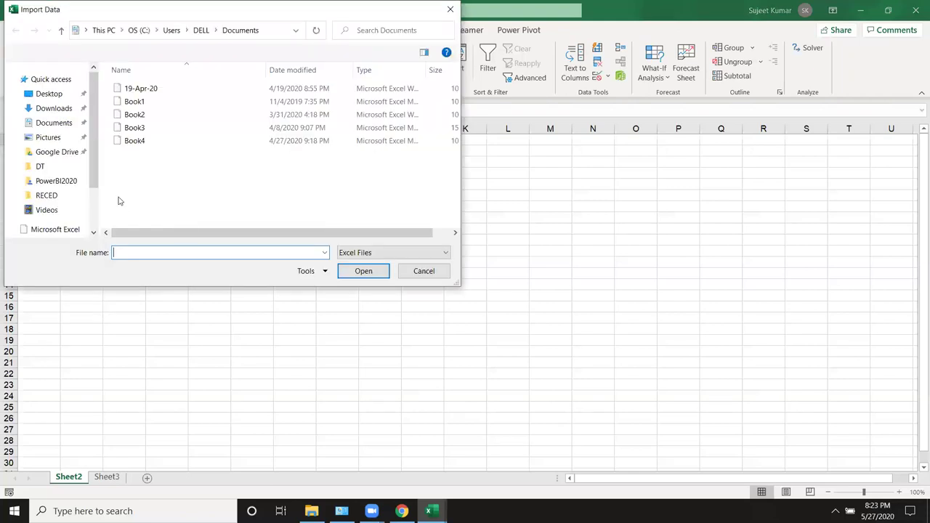
{"action": "left_click", "coordinate": [49, 104]}
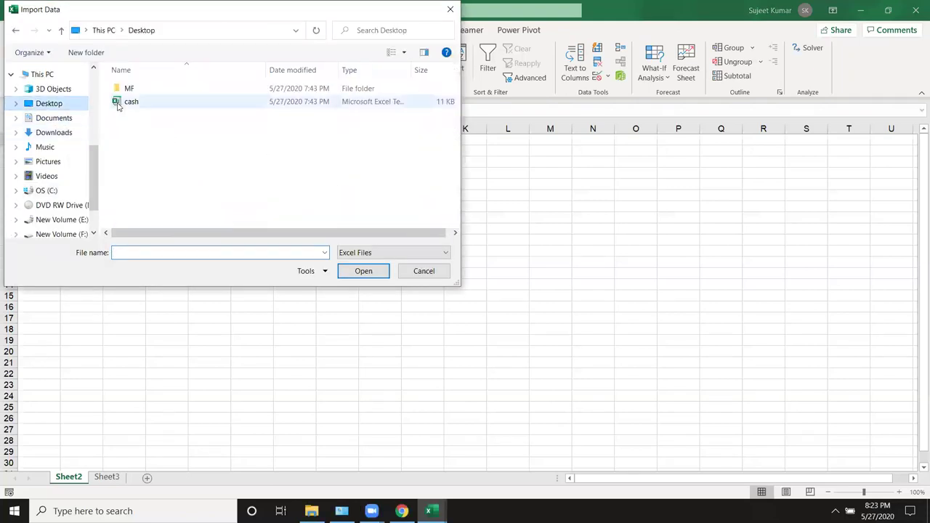
{"action": "double_click", "coordinate": [128, 90]}
{"action": "double_click", "coordinate": [128, 90]}
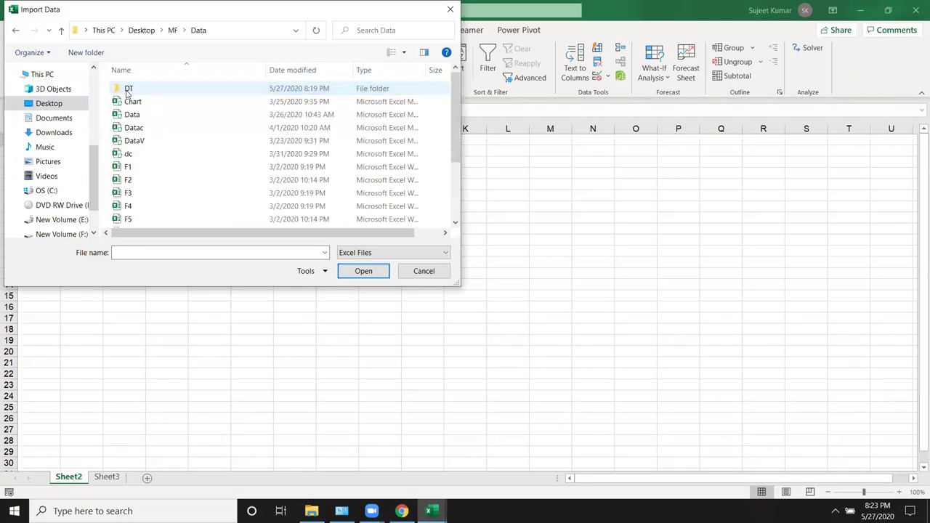
{"action": "double_click", "coordinate": [128, 89]}
{"action": "left_click", "coordinate": [128, 89]}
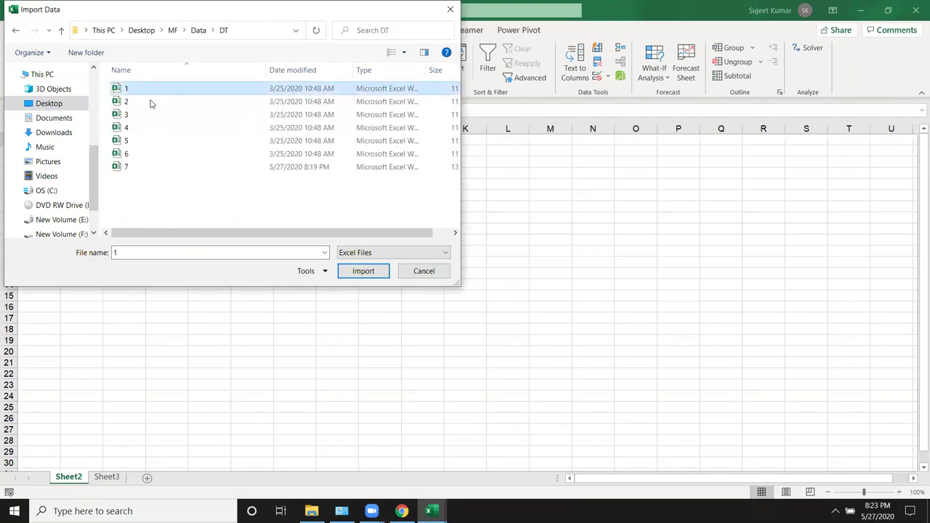
{"action": "left_click", "coordinate": [126, 167]}
{"action": "left_click", "coordinate": [358, 275]}
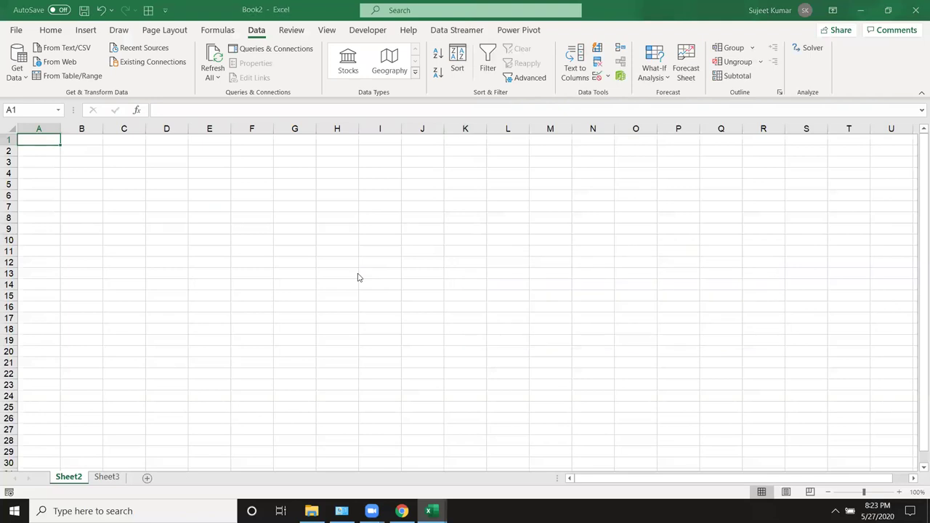
Load the D2 sheet as a connection-only query.
{"action": "left_click", "coordinate": [250, 155]}
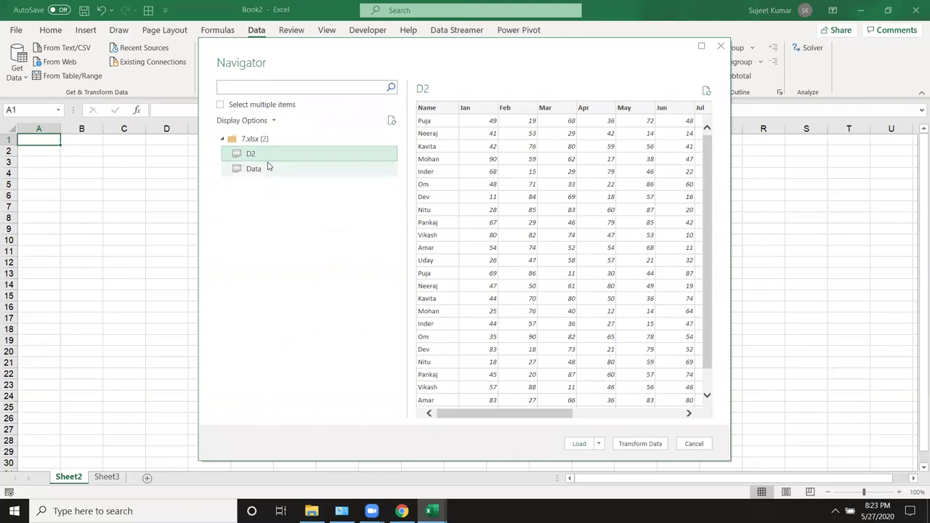
{"action": "left_click", "coordinate": [599, 444]}
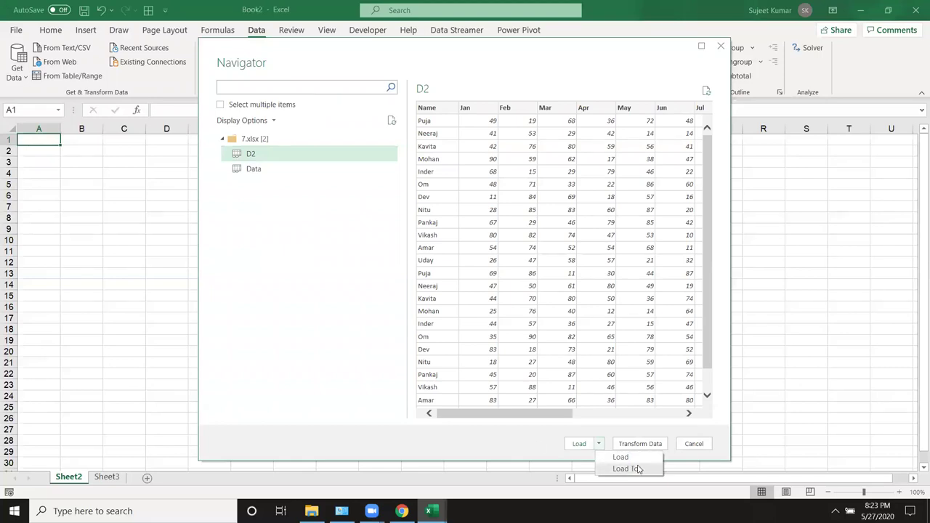
{"action": "left_click", "coordinate": [637, 469]}
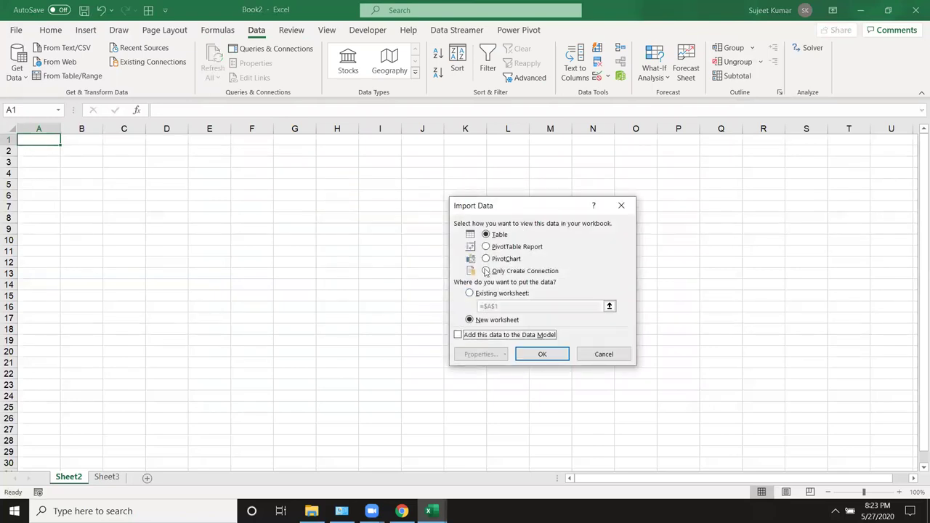
{"action": "left_click", "coordinate": [486, 271]}
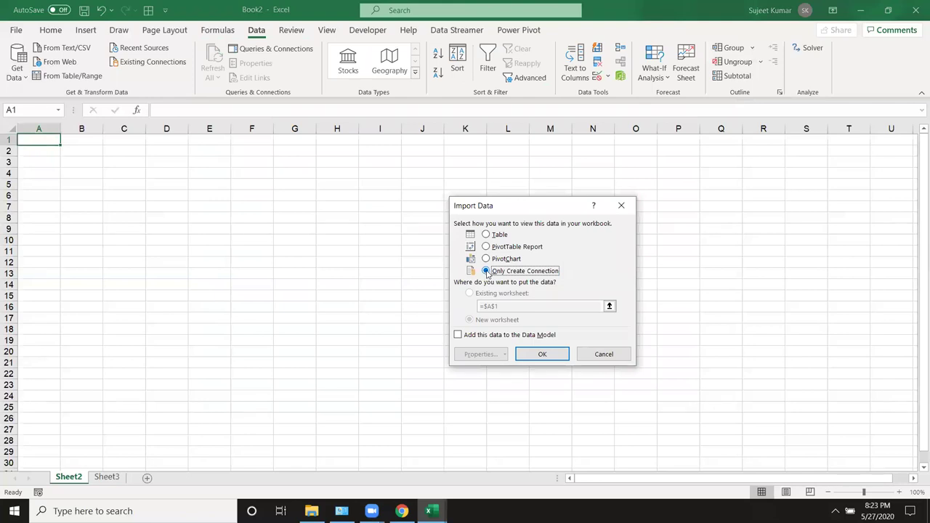
{"action": "left_click", "coordinate": [556, 355]}
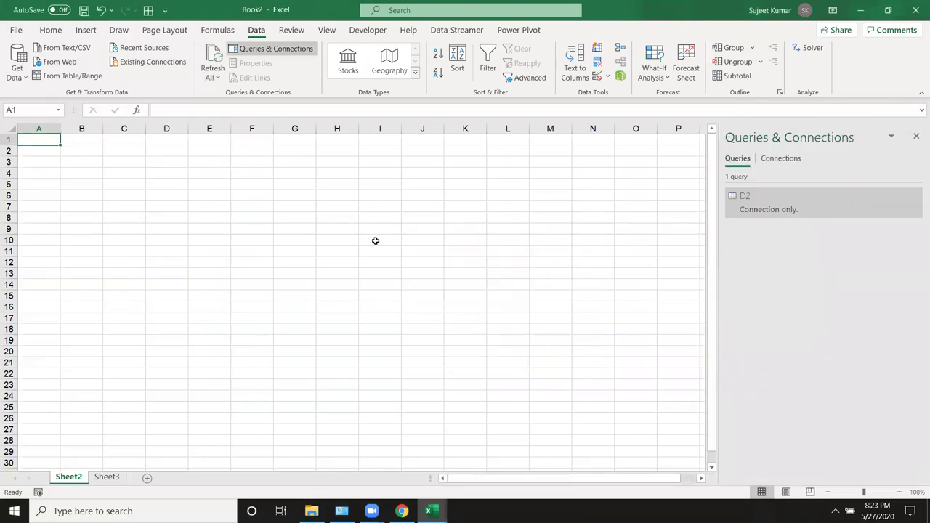
Import 7.xlsx again and load its Data sheet as a connection-only query.
{"action": "left_click", "coordinate": [17, 64]}
{"action": "mouse_move", "coordinate": [54, 99]}
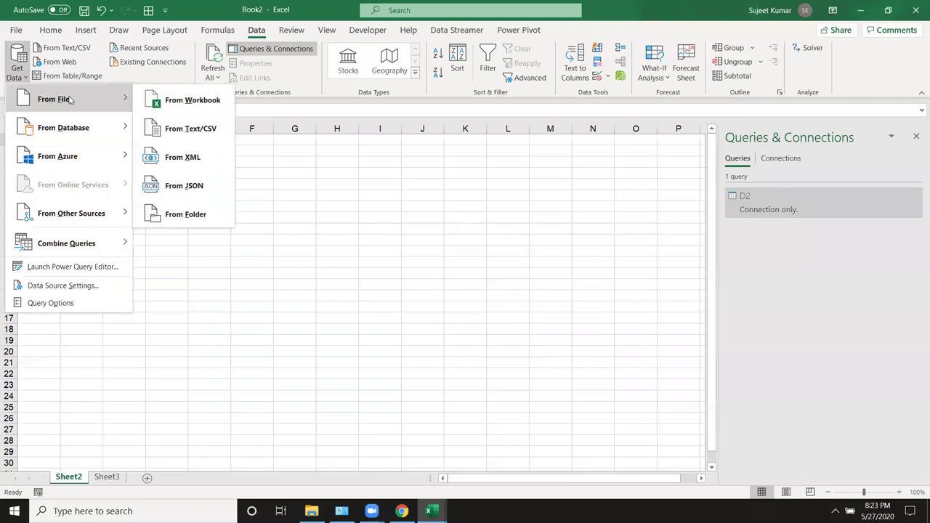
{"action": "left_click", "coordinate": [172, 102]}
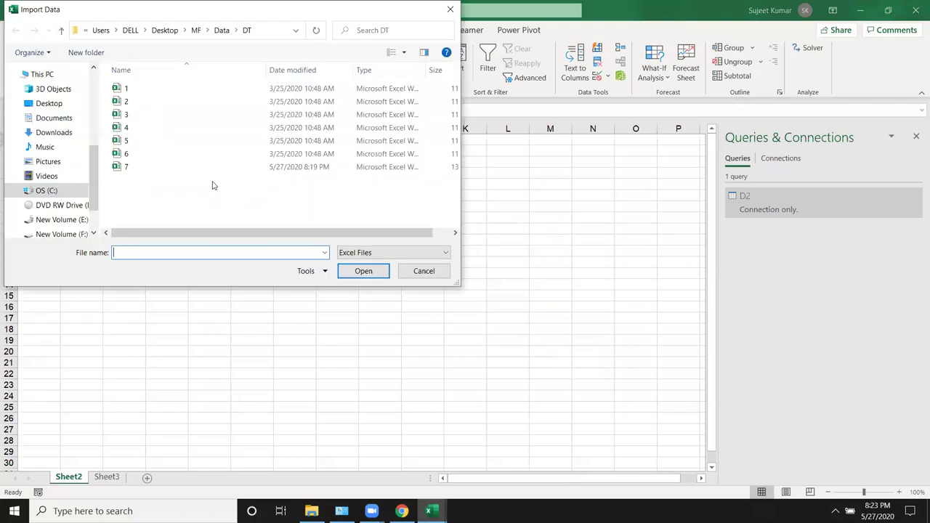
{"action": "left_click", "coordinate": [138, 167]}
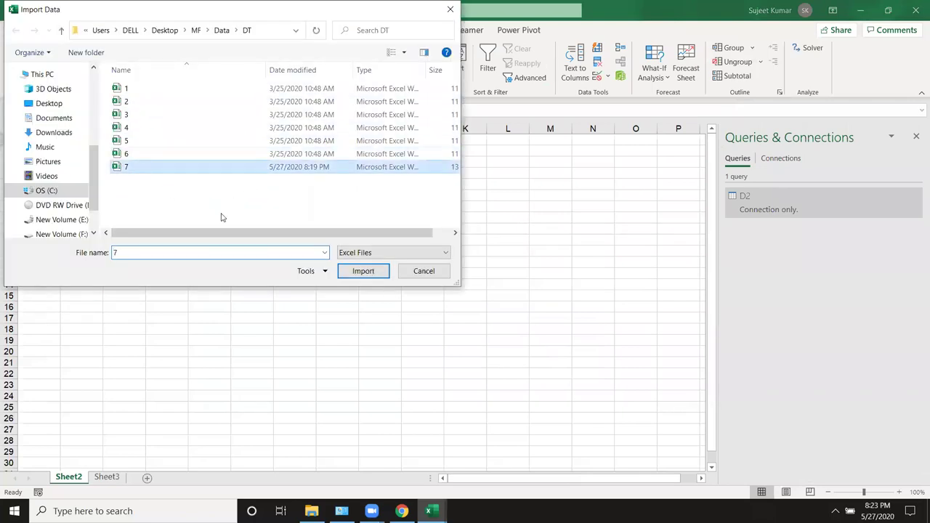
{"action": "left_click", "coordinate": [351, 272]}
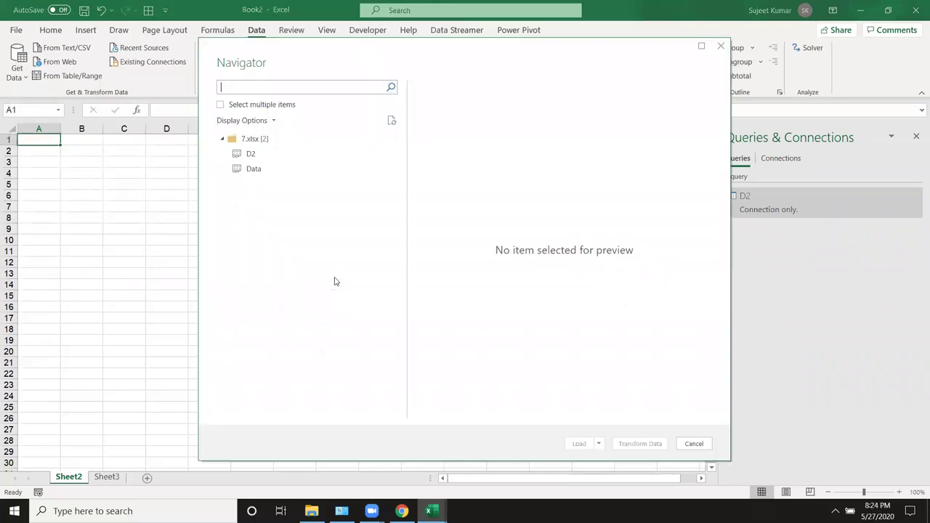
{"action": "left_click", "coordinate": [251, 171]}
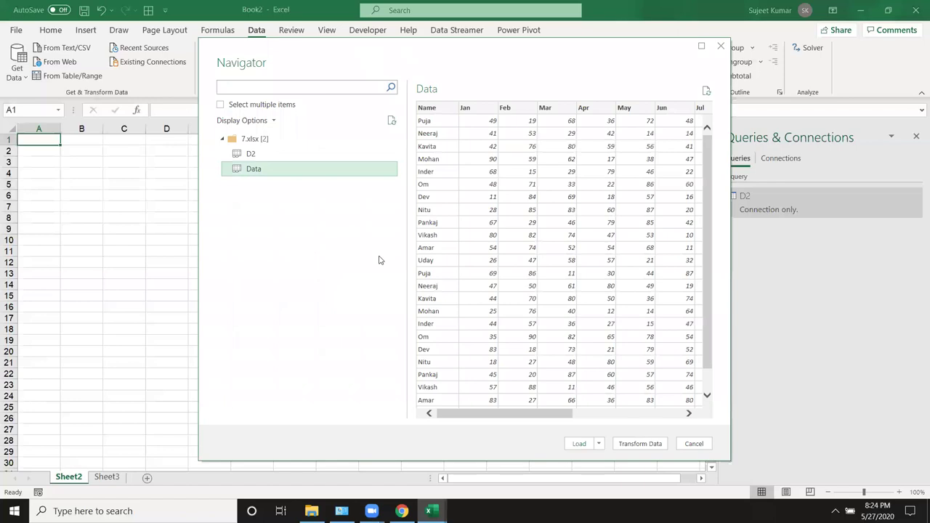
{"action": "left_click", "coordinate": [599, 444]}
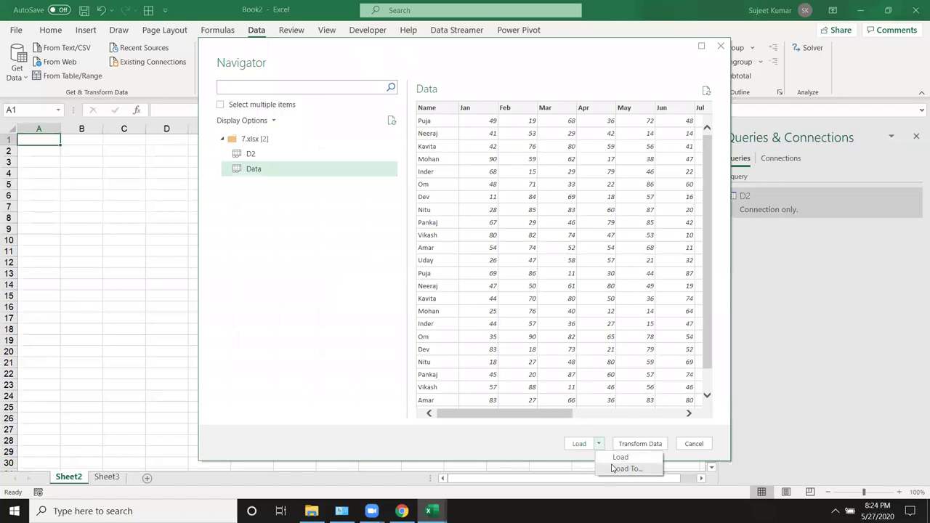
{"action": "left_click", "coordinate": [615, 469]}
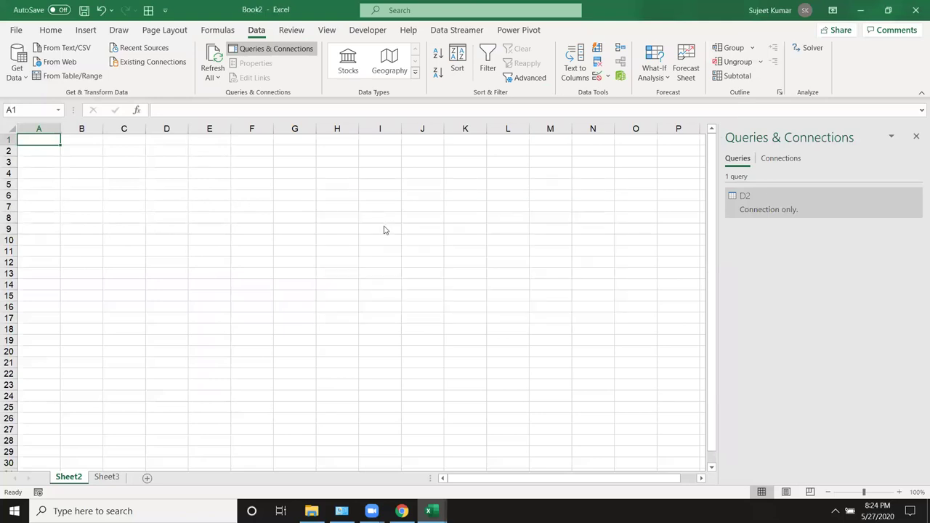
{"action": "left_click", "coordinate": [486, 272]}
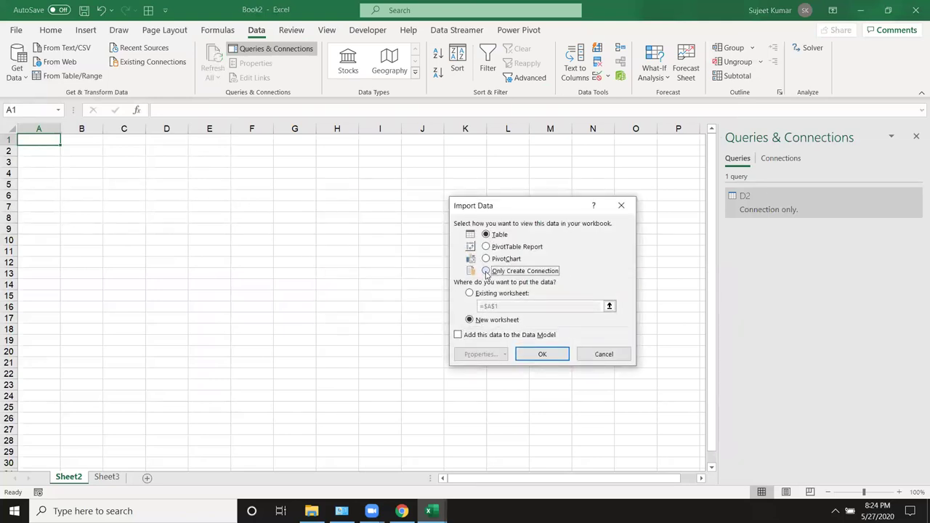
{"action": "left_click", "coordinate": [543, 354]}
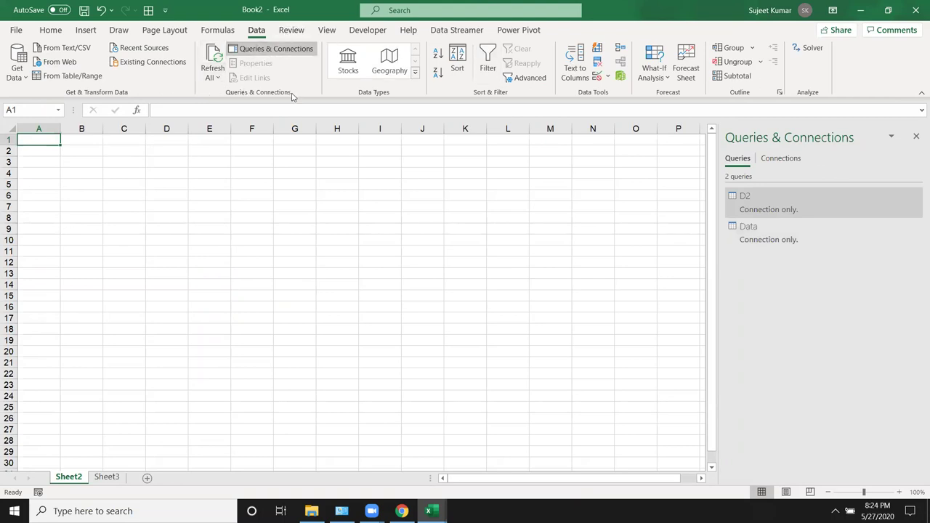
Append Data then D2 in three-or-more-tables mode and open the Append1 query.
{"action": "left_click", "coordinate": [17, 64]}
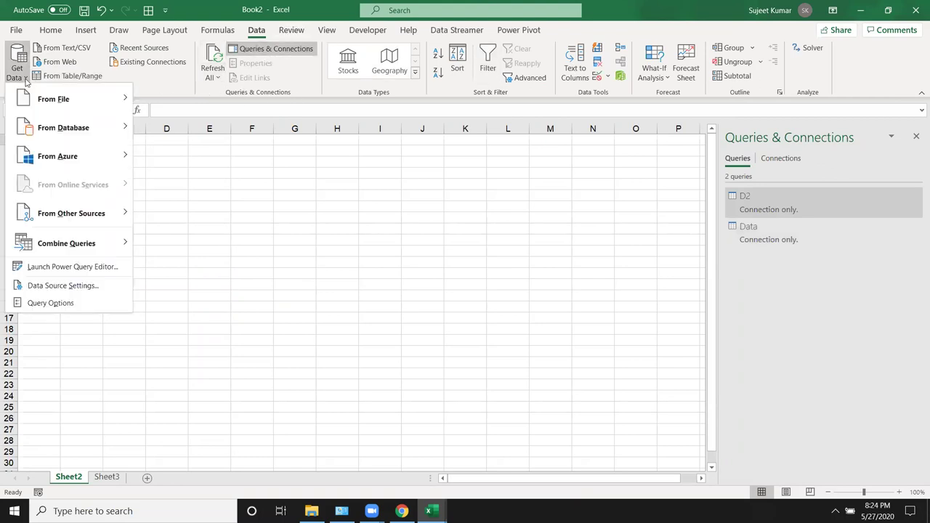
{"action": "mouse_move", "coordinate": [66, 243]}
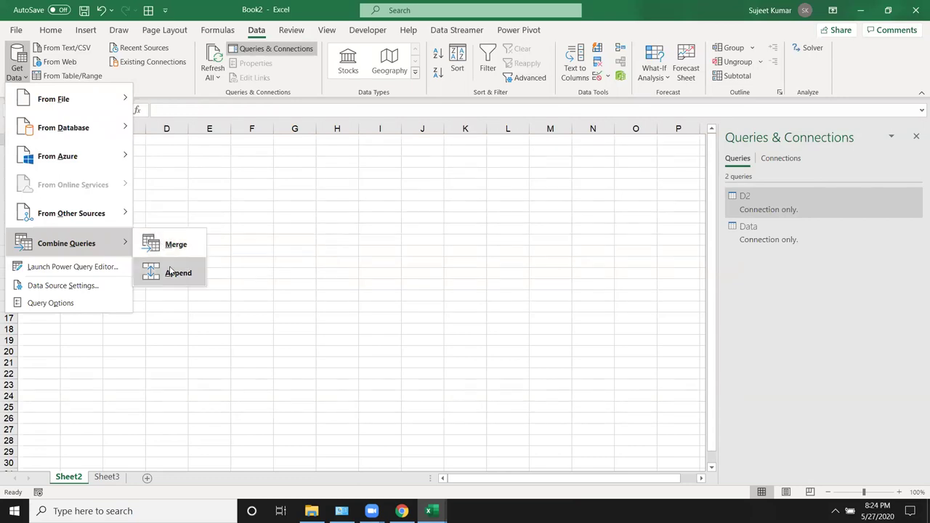
{"action": "left_click", "coordinate": [171, 272]}
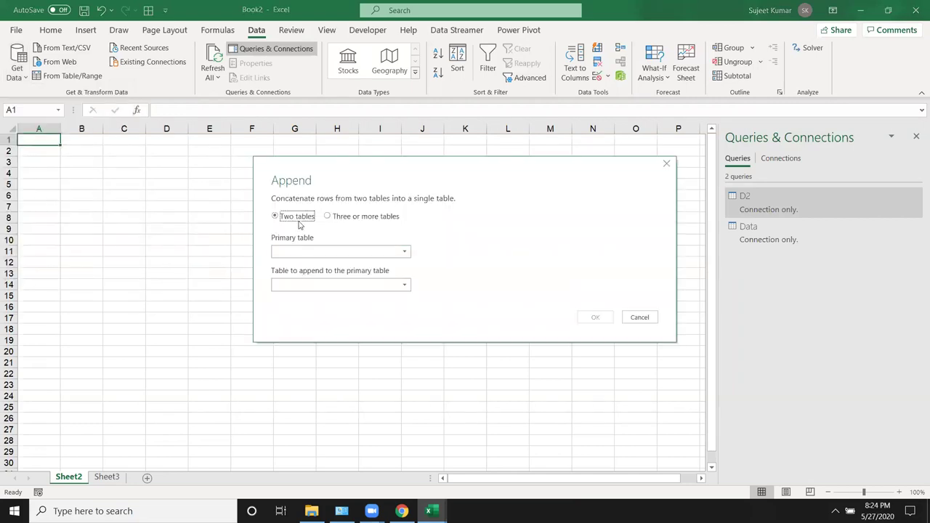
{"action": "left_click", "coordinate": [327, 217]}
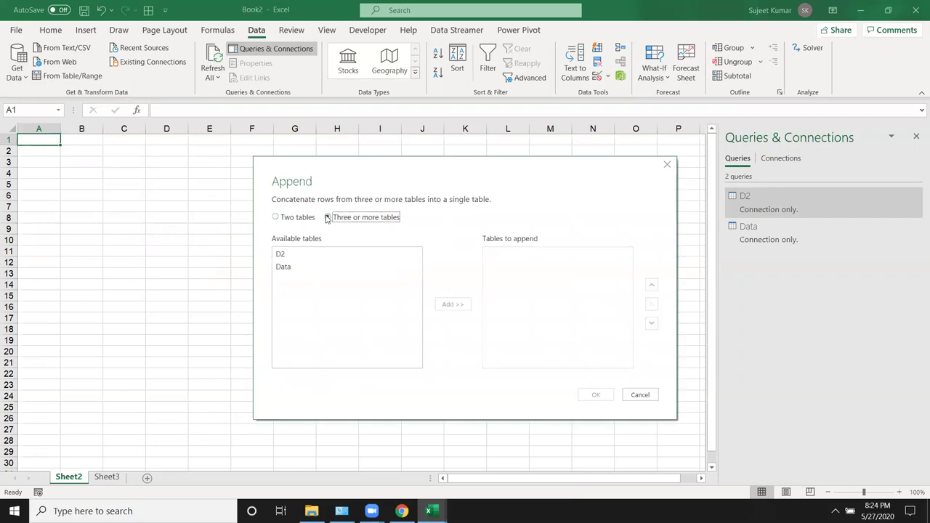
{"action": "left_click", "coordinate": [296, 268]}
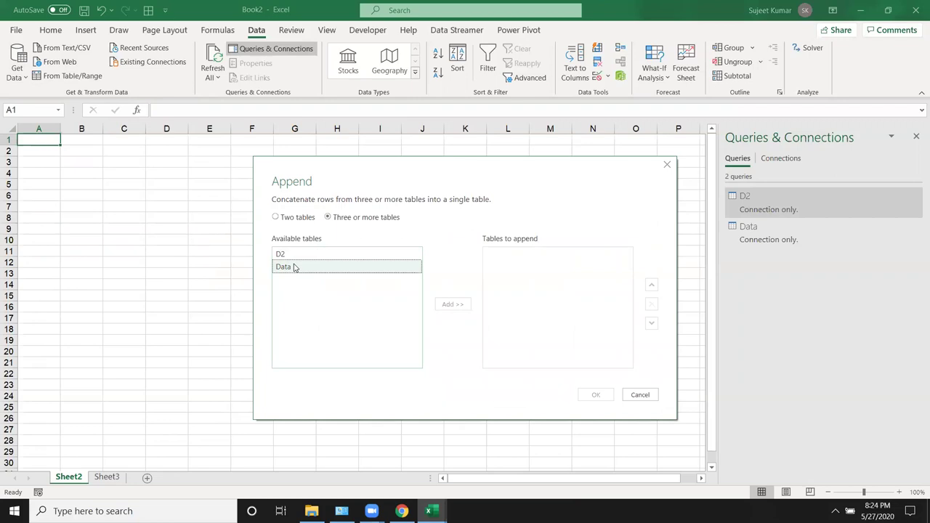
{"action": "left_click", "coordinate": [452, 304]}
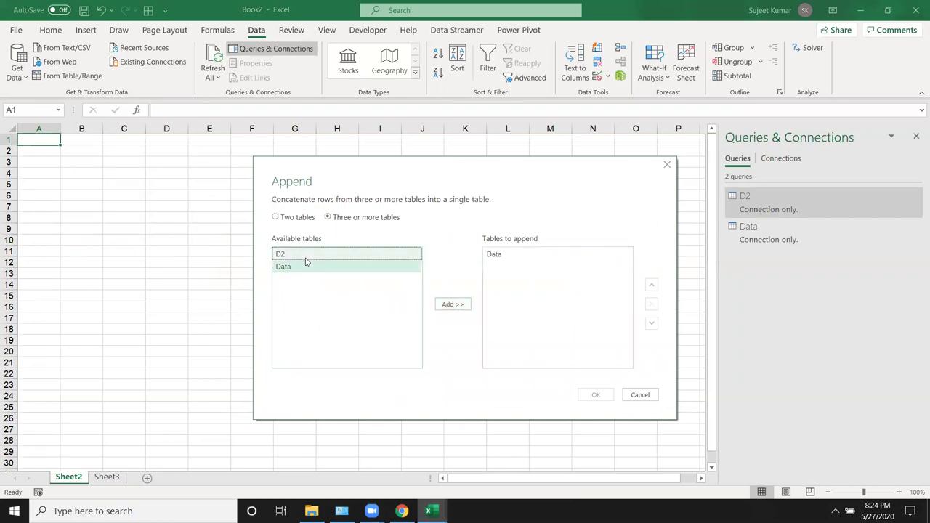
{"action": "left_click", "coordinate": [305, 256]}
{"action": "left_click", "coordinate": [444, 305]}
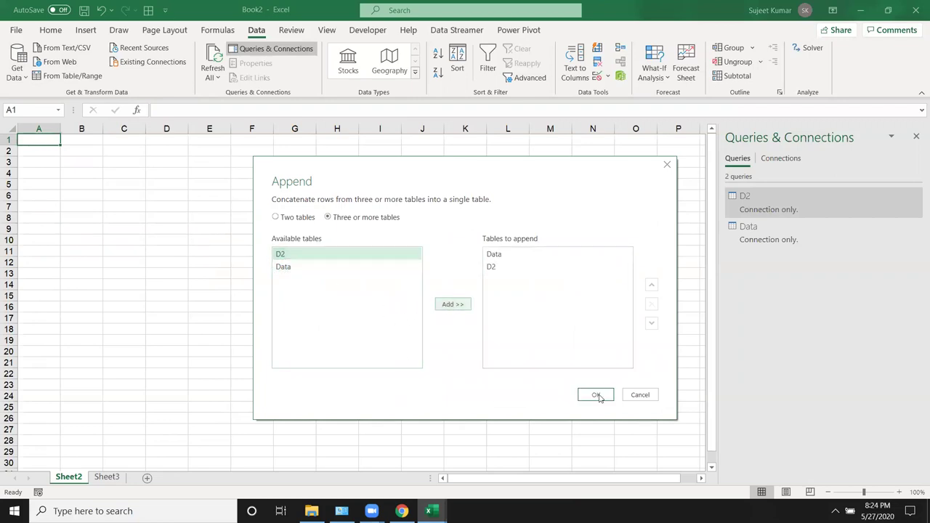
{"action": "left_click", "coordinate": [596, 395]}
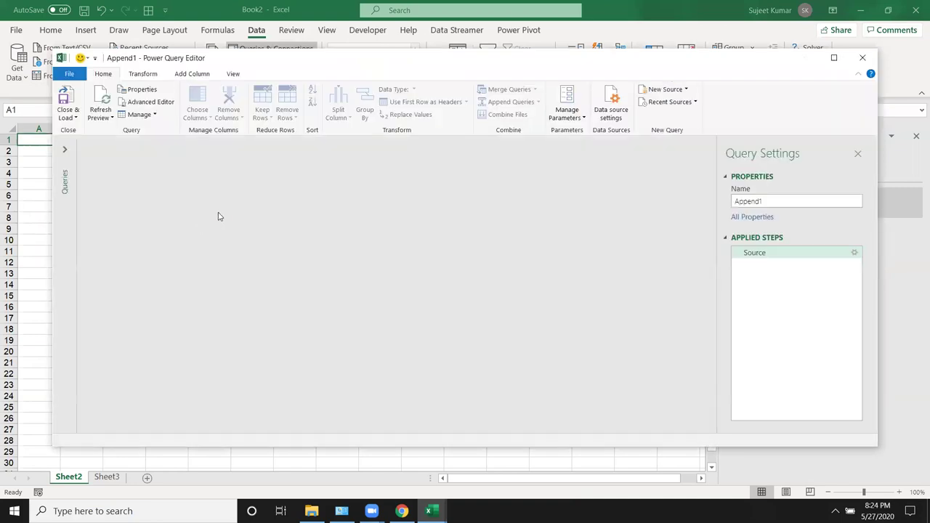
Review the 50 appended rows, then Close & Load them as a table on Sheet5.
{"action": "scroll", "coordinate": [252, 232], "scroll_direction": "down", "scroll_amount": 1}
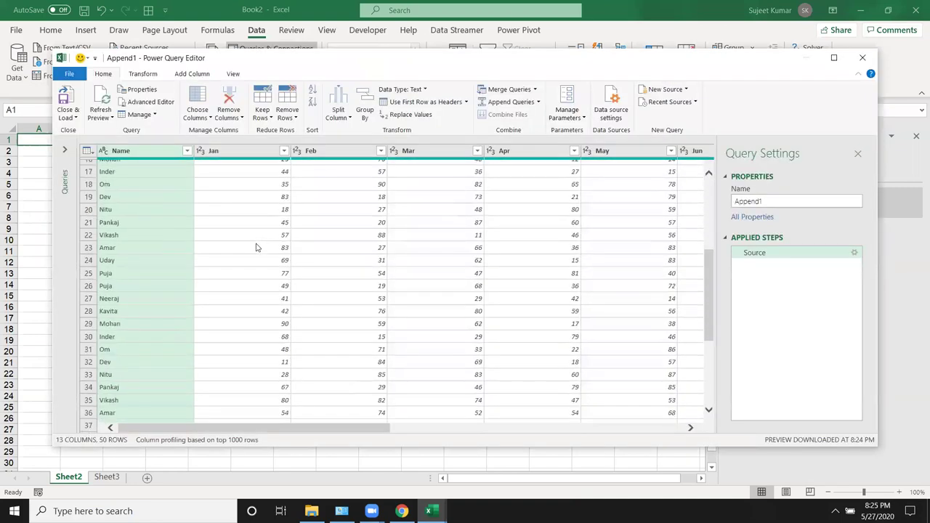
{"action": "scroll", "coordinate": [254, 247], "scroll_direction": "down", "scroll_amount": 2}
{"action": "scroll", "coordinate": [258, 263], "scroll_direction": "down", "scroll_amount": 2}
{"action": "scroll", "coordinate": [258, 263], "scroll_direction": "down", "scroll_amount": 3}
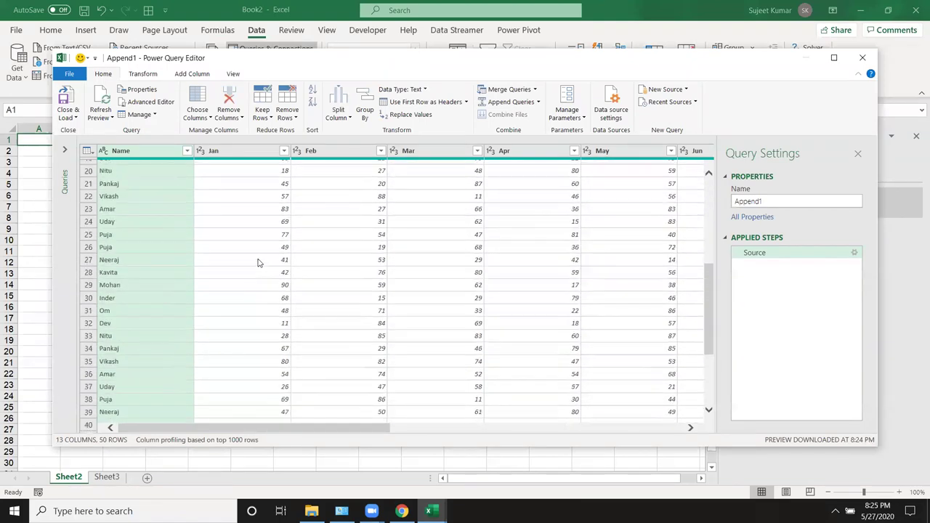
{"action": "scroll", "coordinate": [258, 265], "scroll_direction": "down", "scroll_amount": 2}
{"action": "scroll", "coordinate": [258, 265], "scroll_direction": "up", "scroll_amount": 5}
{"action": "scroll", "coordinate": [260, 266], "scroll_direction": "up", "scroll_amount": 5}
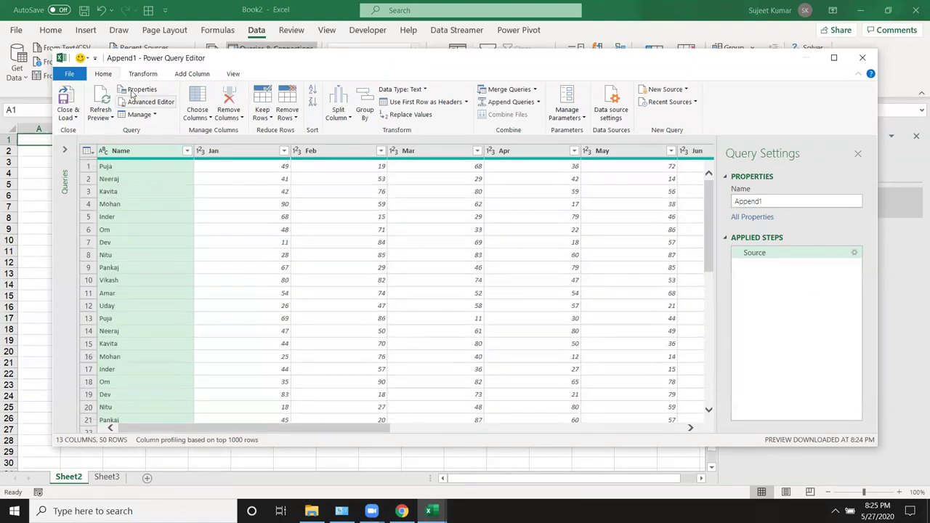
{"action": "left_click", "coordinate": [68, 117]}
{"action": "left_click", "coordinate": [81, 134]}
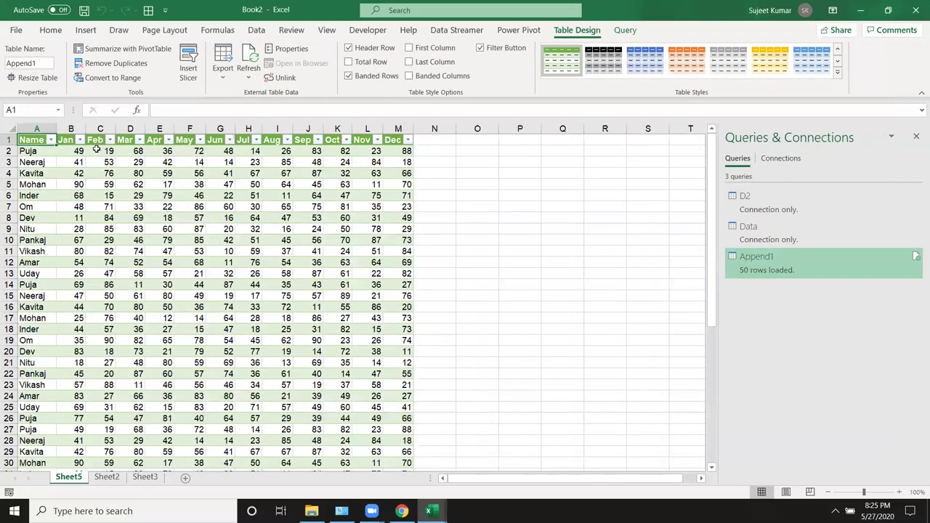
{"action": "left_click", "coordinate": [250, 265]}
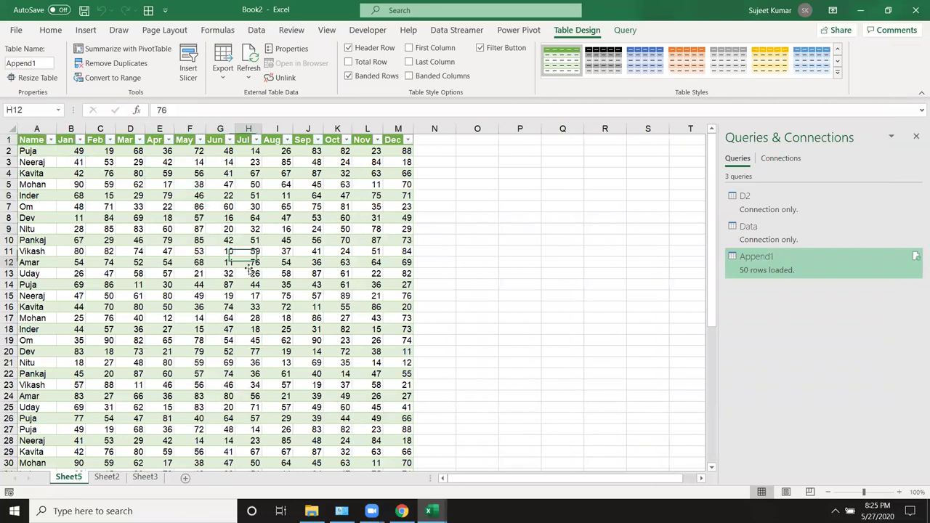
On Sheet3, insert a PivotTable using the external Query - Append1 connection.
{"action": "left_click", "coordinate": [145, 477]}
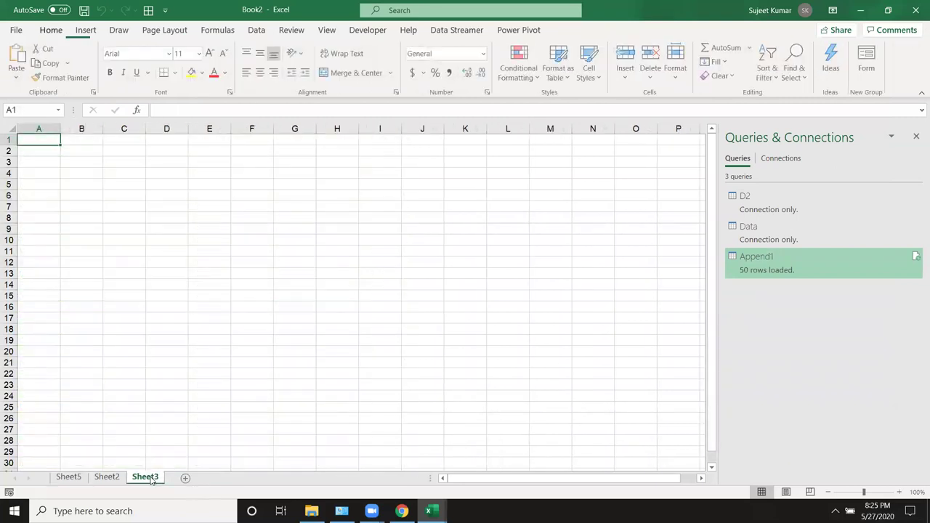
{"action": "left_click", "coordinate": [86, 30]}
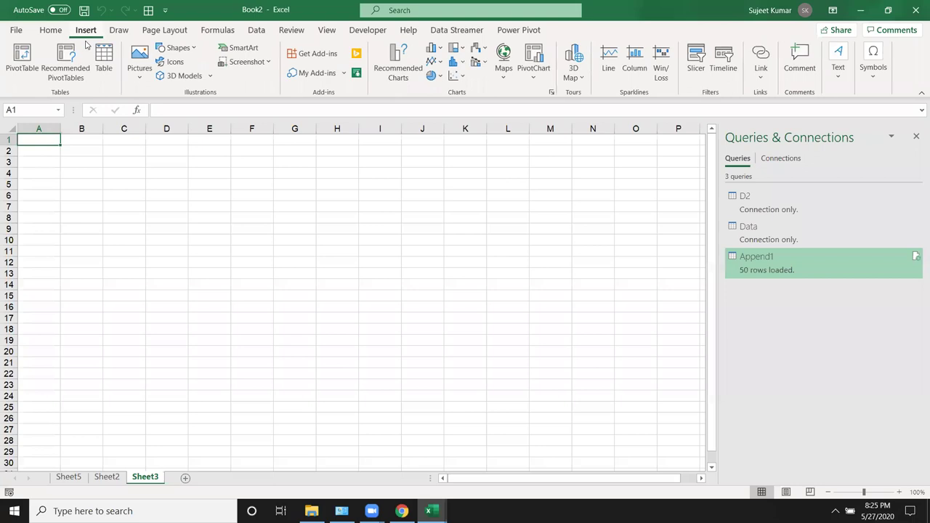
{"action": "left_click", "coordinate": [22, 58]}
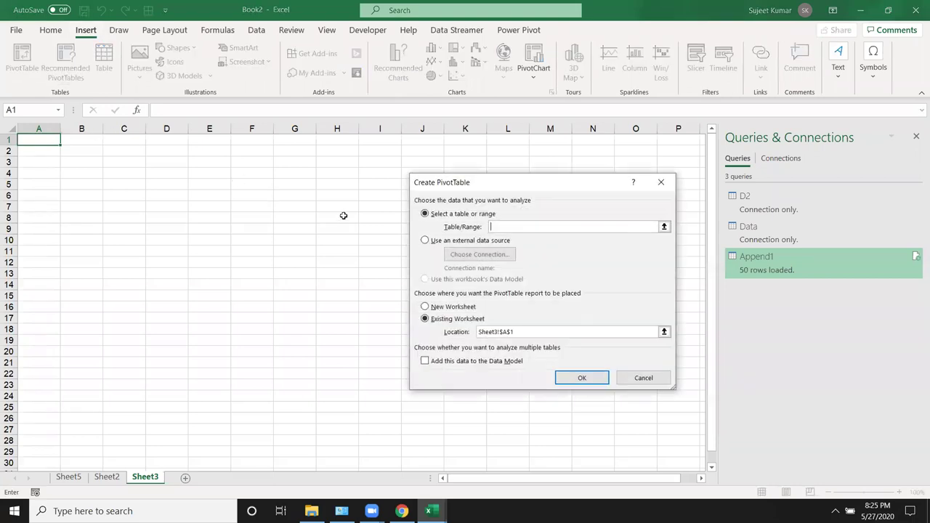
{"action": "left_click", "coordinate": [426, 240]}
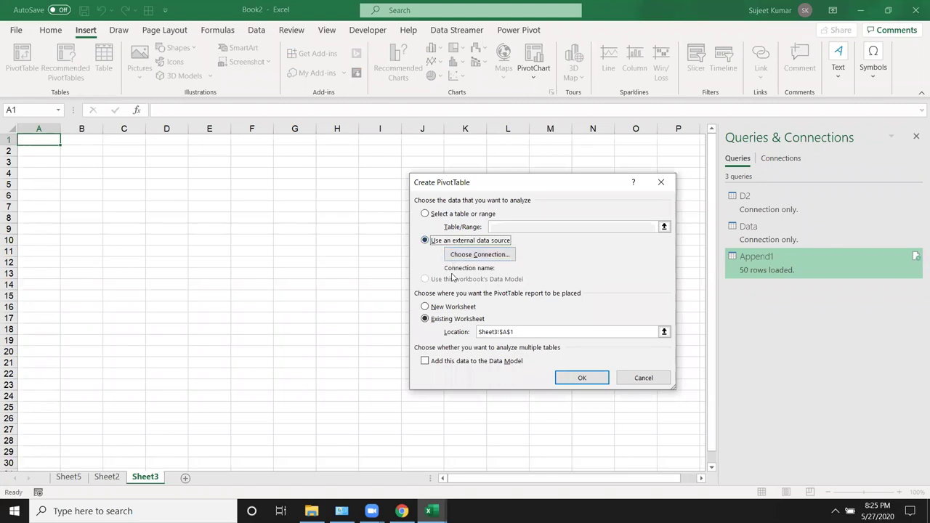
{"action": "key", "text": "Tab"}
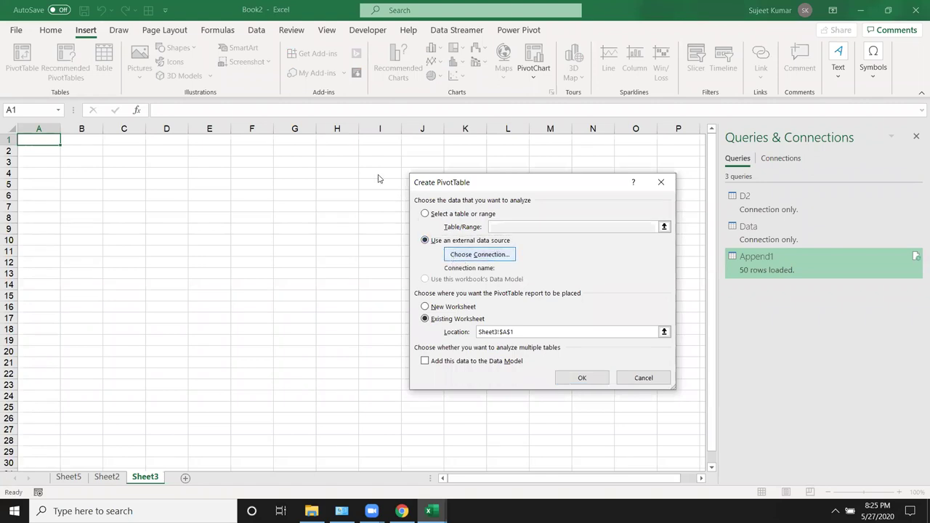
{"action": "left_click", "coordinate": [460, 256]}
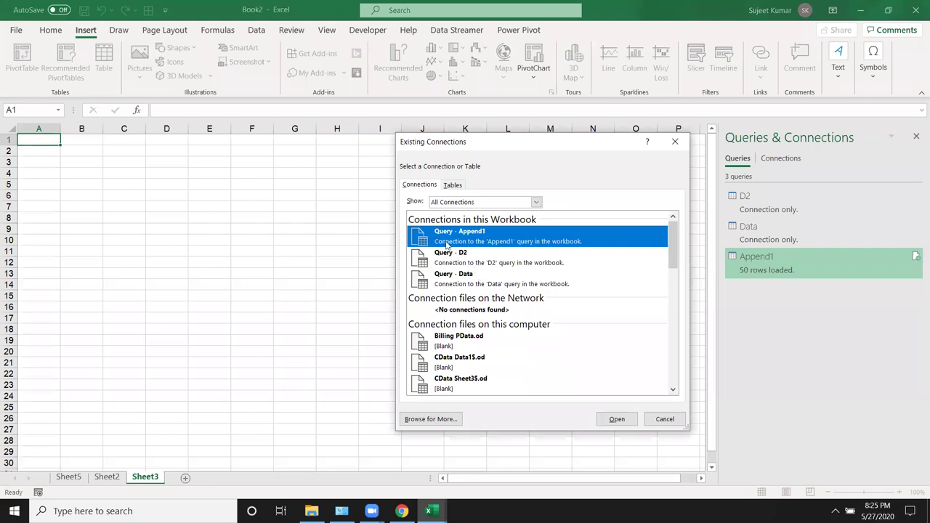
{"action": "left_click", "coordinate": [620, 422]}
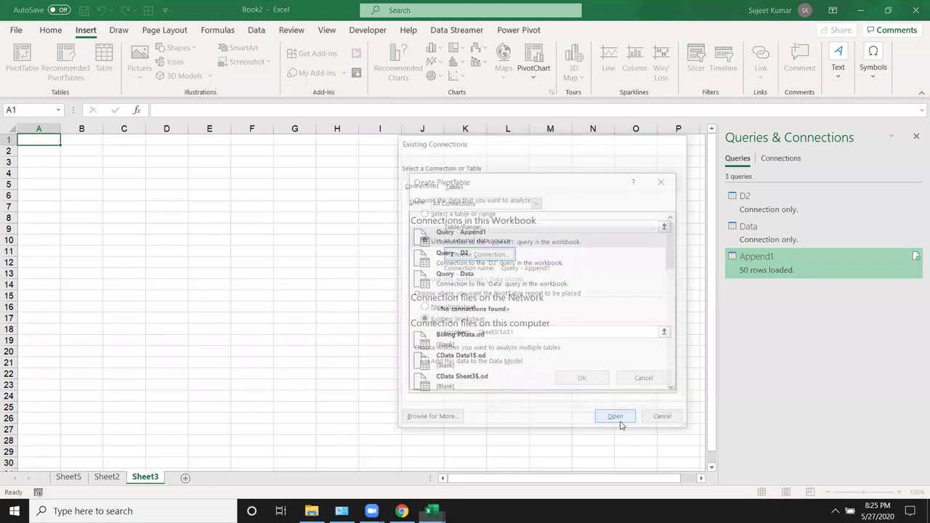
{"action": "left_click", "coordinate": [583, 378]}
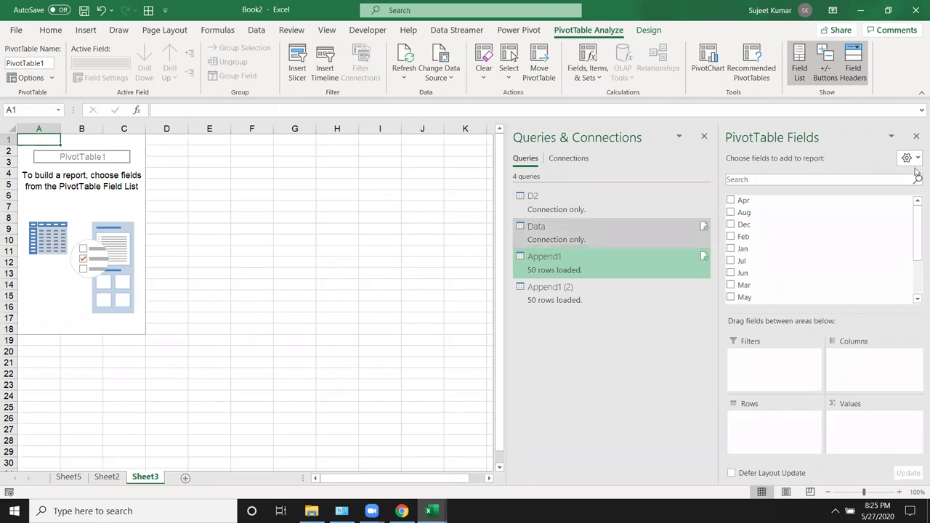
Close the PivotTable Fields and Queries & Connections panes and look over Sheet2, Sheet5 and Sheet3.
{"action": "left_click", "coordinate": [916, 137]}
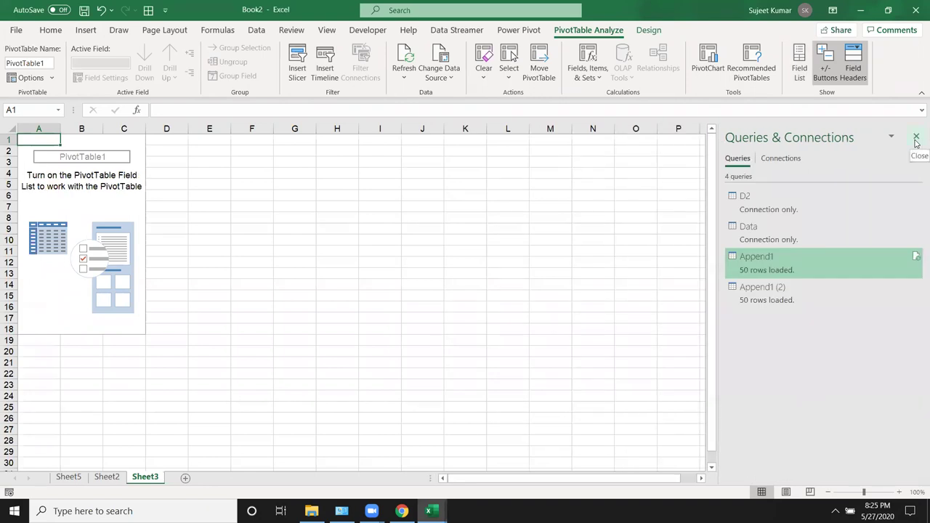
{"action": "left_click", "coordinate": [916, 139]}
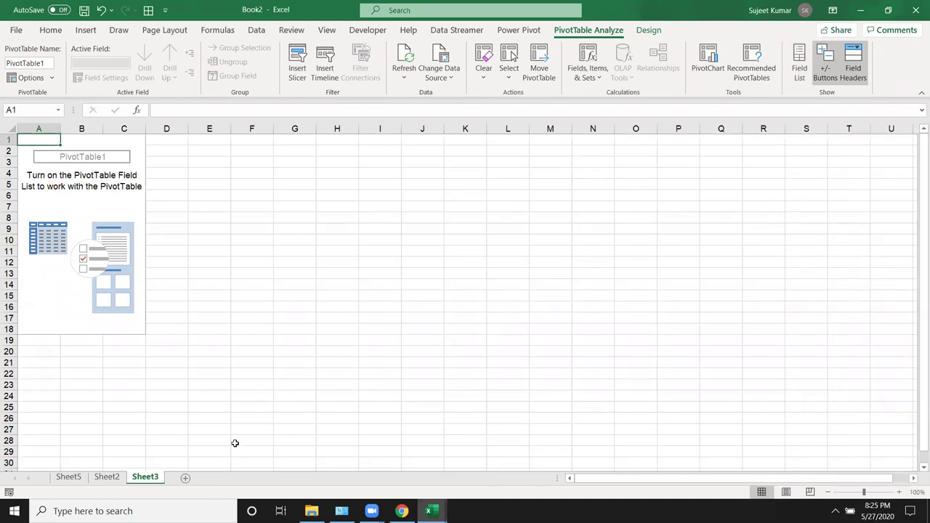
{"action": "left_click", "coordinate": [90, 480]}
{"action": "left_click", "coordinate": [68, 480]}
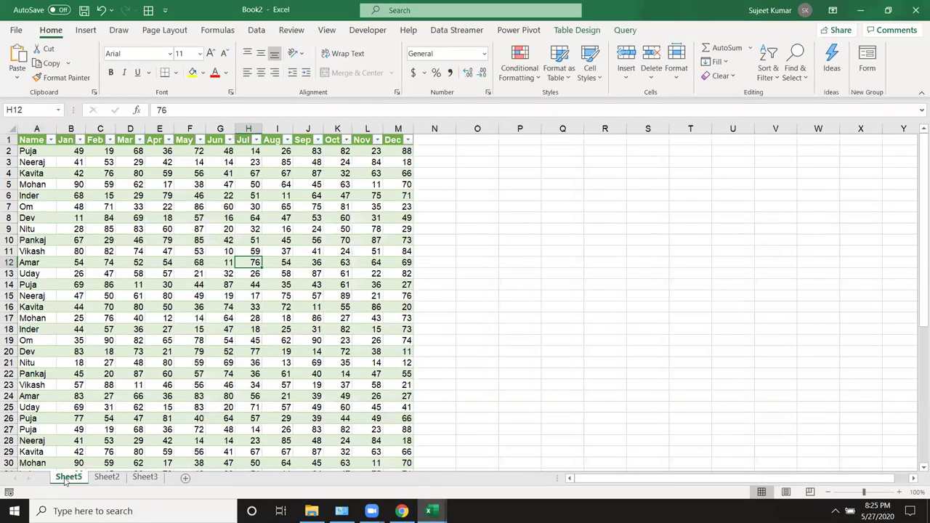
{"action": "left_click", "coordinate": [105, 479]}
{"action": "left_click", "coordinate": [144, 480]}
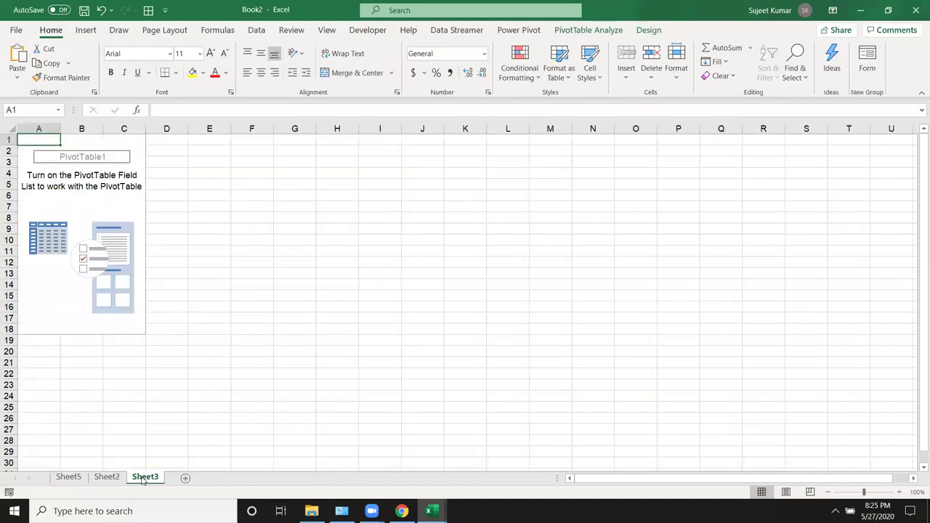
Add a new blank Sheet6 and select cell A1.
{"action": "left_click", "coordinate": [185, 479]}
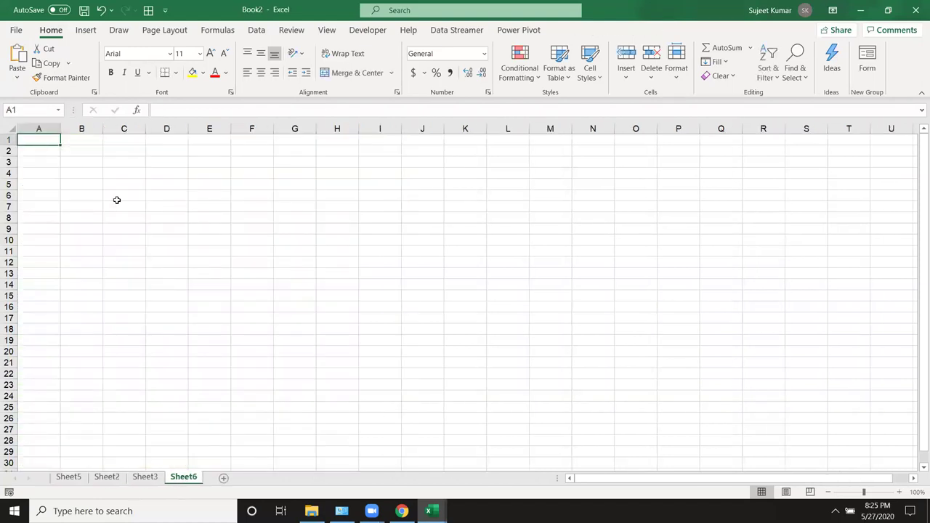
{"action": "left_click", "coordinate": [44, 151]}
{"action": "left_click", "coordinate": [45, 138]}
Start a Microsoft Query import with Excel Files as the data source.
{"action": "left_click", "coordinate": [255, 32]}
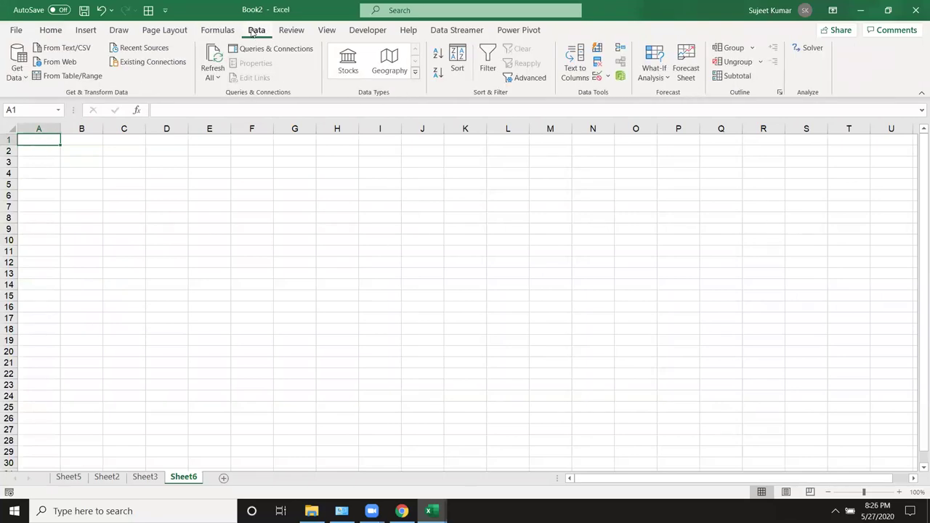
{"action": "left_click", "coordinate": [17, 69]}
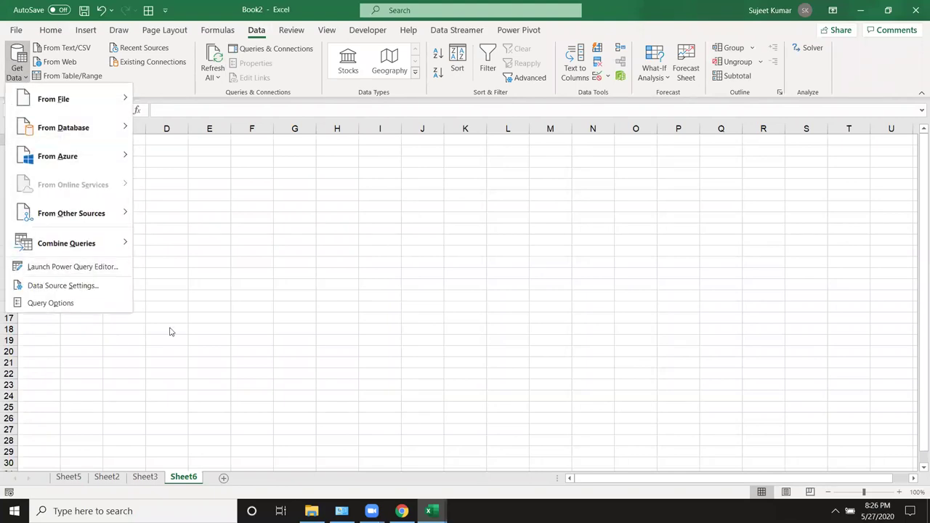
{"action": "mouse_move", "coordinate": [71, 213]}
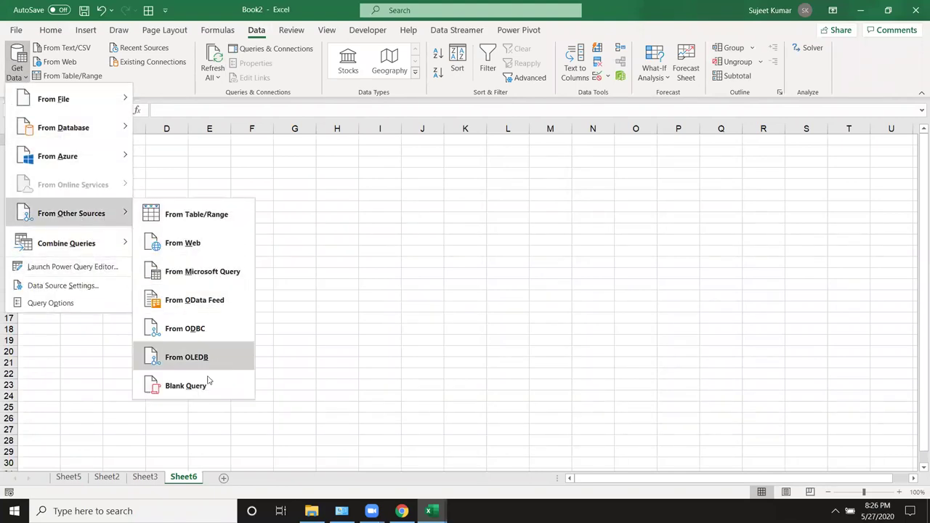
{"action": "left_click", "coordinate": [187, 280]}
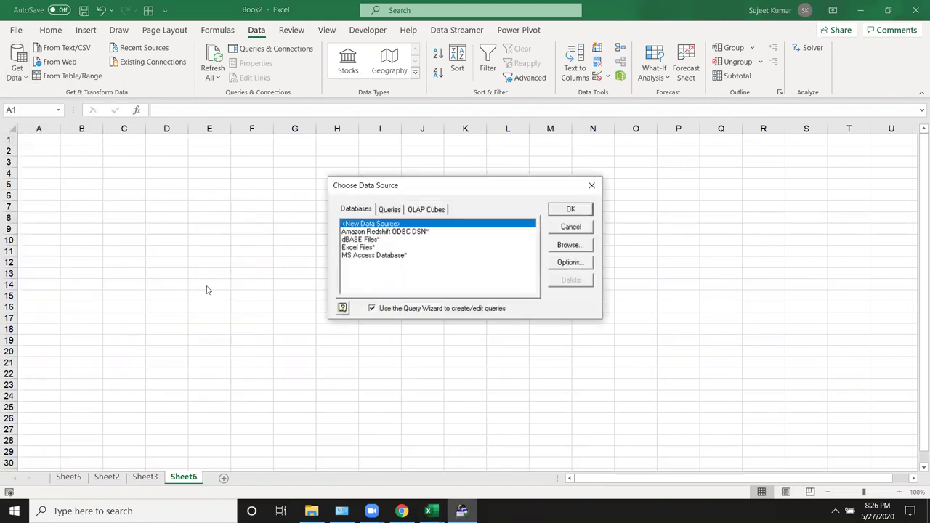
{"action": "left_click", "coordinate": [350, 251]}
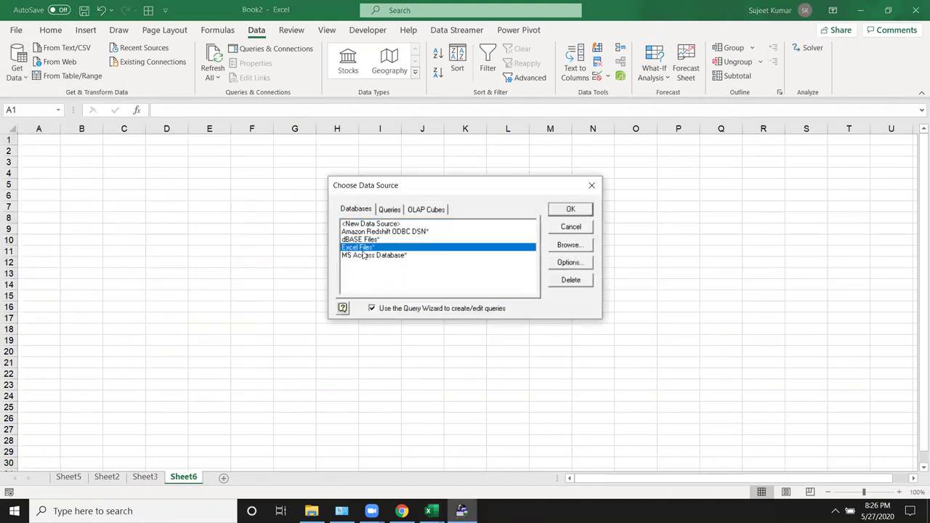
{"action": "left_click", "coordinate": [570, 212]}
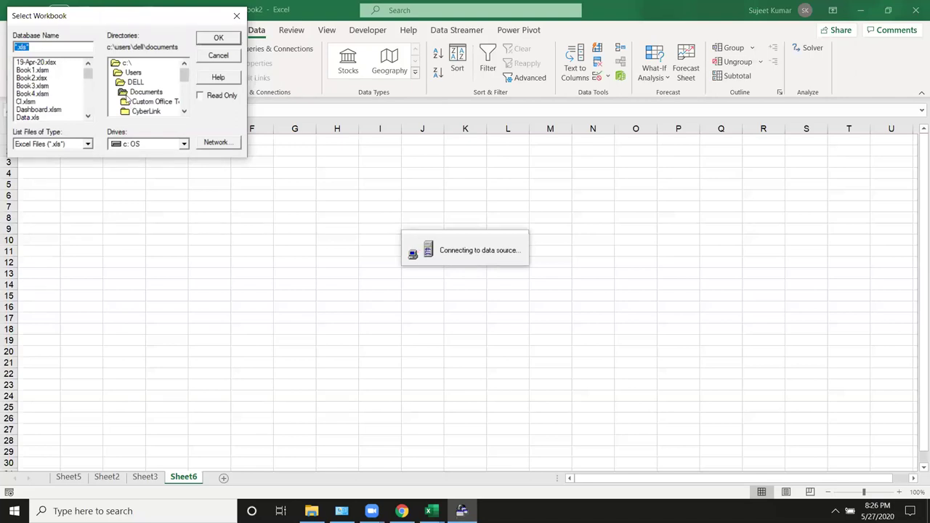
Choose workbook 7.xlsx from Desktop\MF\Data\DT as the source.
{"action": "double_click", "coordinate": [132, 83]}
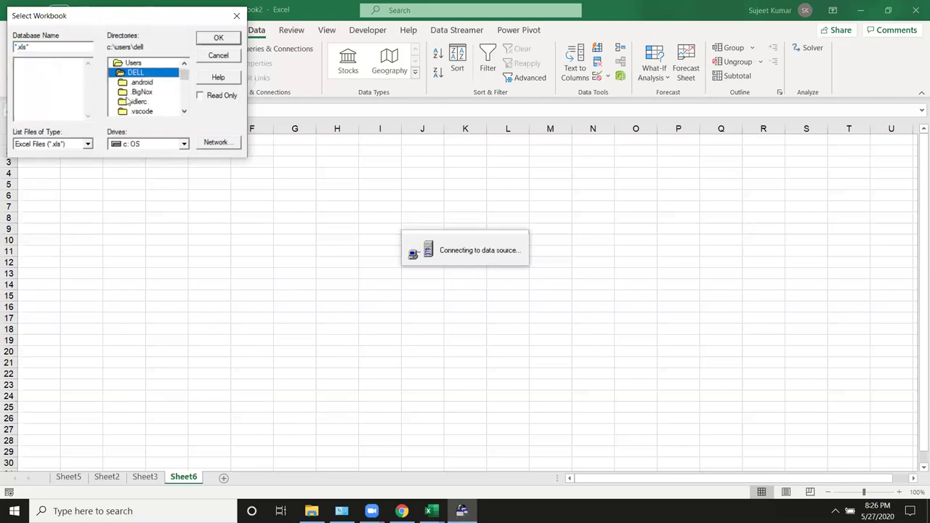
{"action": "scroll", "coordinate": [127, 100], "scroll_direction": "down", "scroll_amount": 2}
{"action": "left_click", "coordinate": [136, 82]}
{"action": "double_click", "coordinate": [136, 82]}
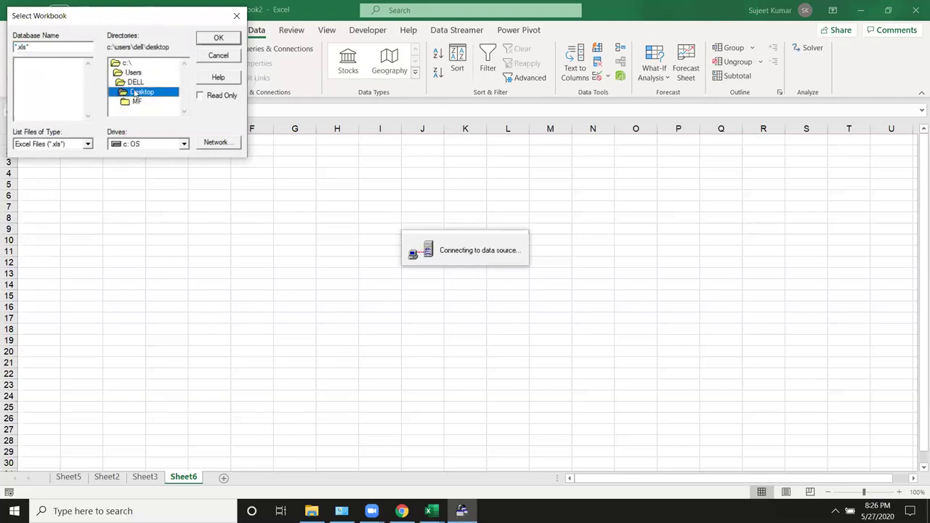
{"action": "double_click", "coordinate": [134, 102]}
{"action": "double_click", "coordinate": [135, 103]}
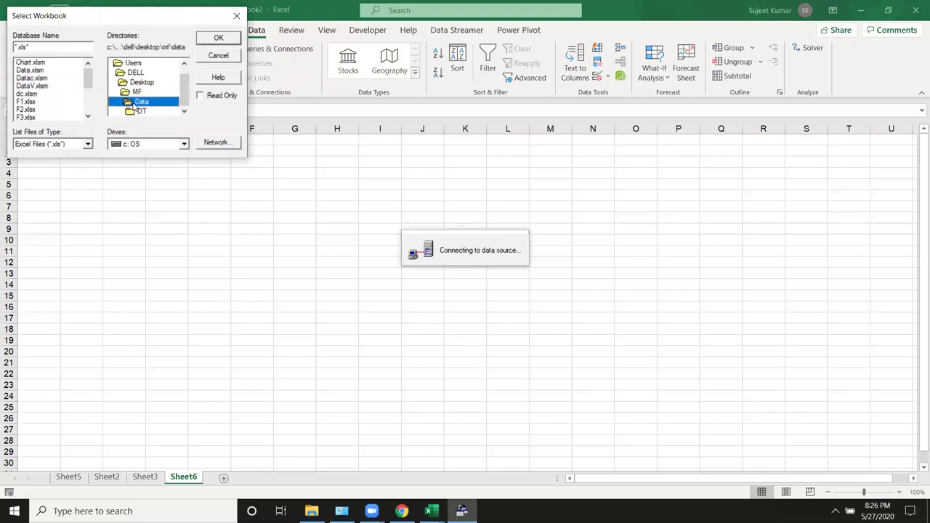
{"action": "double_click", "coordinate": [136, 112]}
{"action": "left_click", "coordinate": [25, 110]}
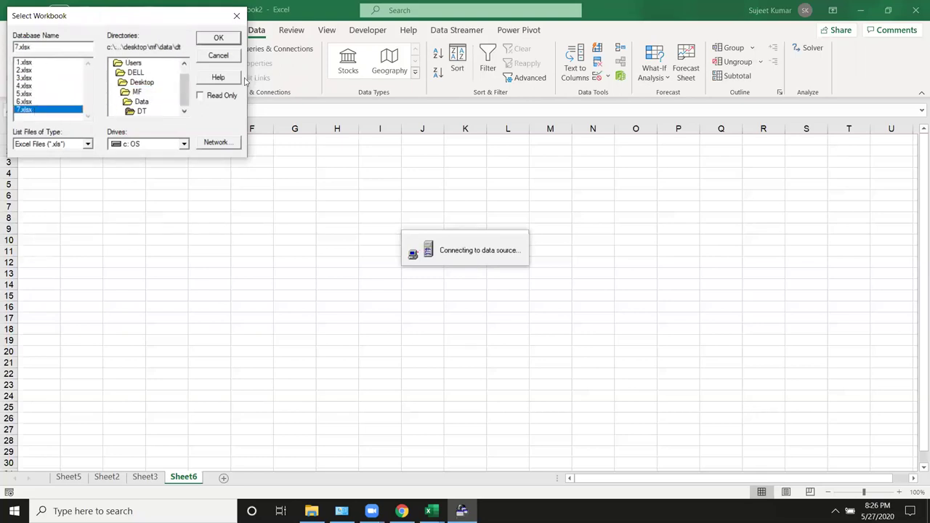
{"action": "left_click", "coordinate": [209, 42]}
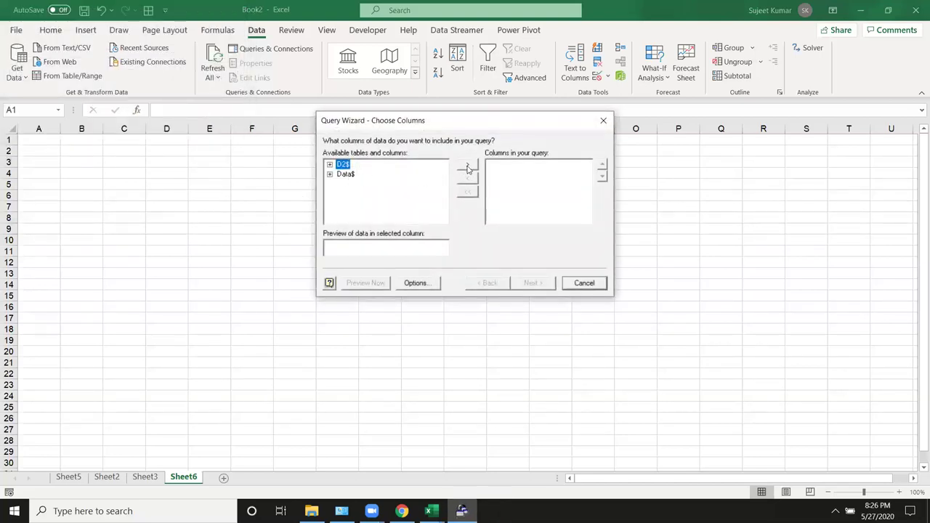
Add all D2$ columns, skip filtering and sorting, and open the query in Microsoft Query.
{"action": "left_click", "coordinate": [469, 167]}
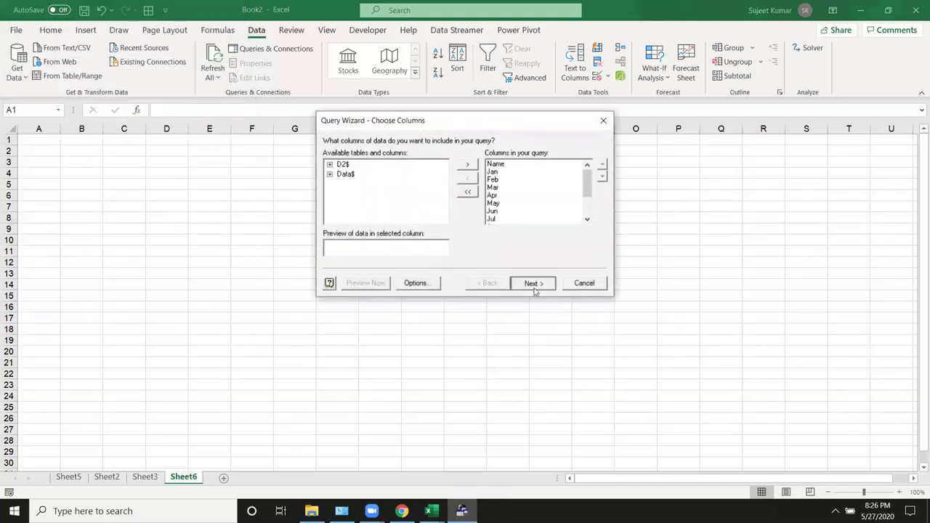
{"action": "left_click", "coordinate": [535, 284]}
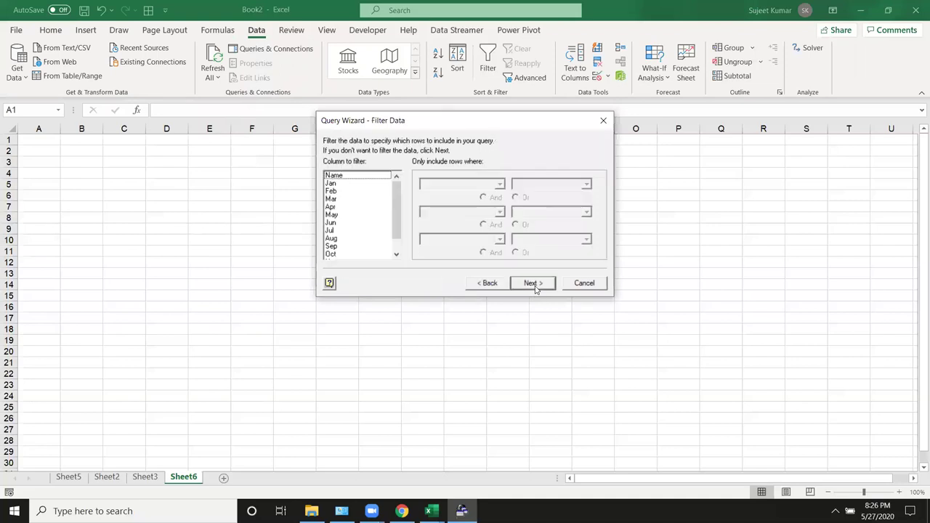
{"action": "left_click", "coordinate": [535, 285]}
{"action": "left_click", "coordinate": [528, 285]}
{"action": "left_click", "coordinate": [338, 178]}
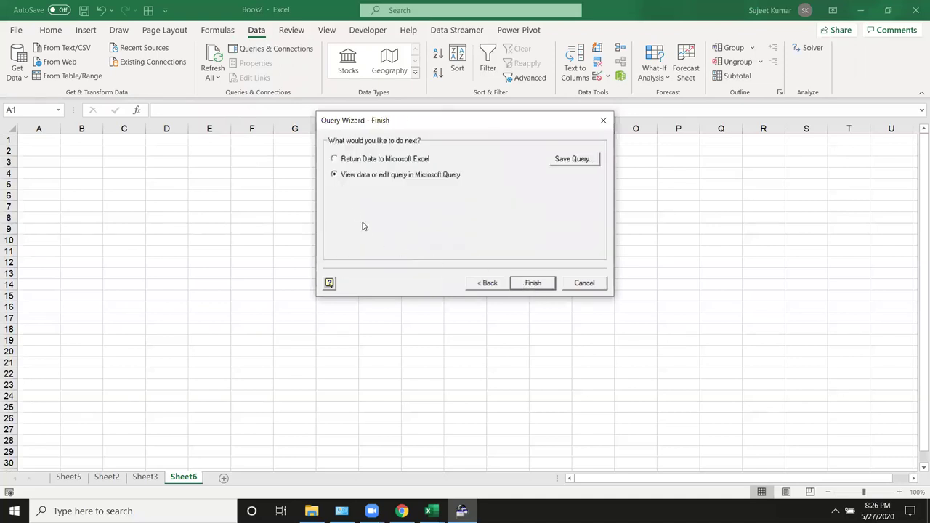
{"action": "left_click", "coordinate": [527, 285]}
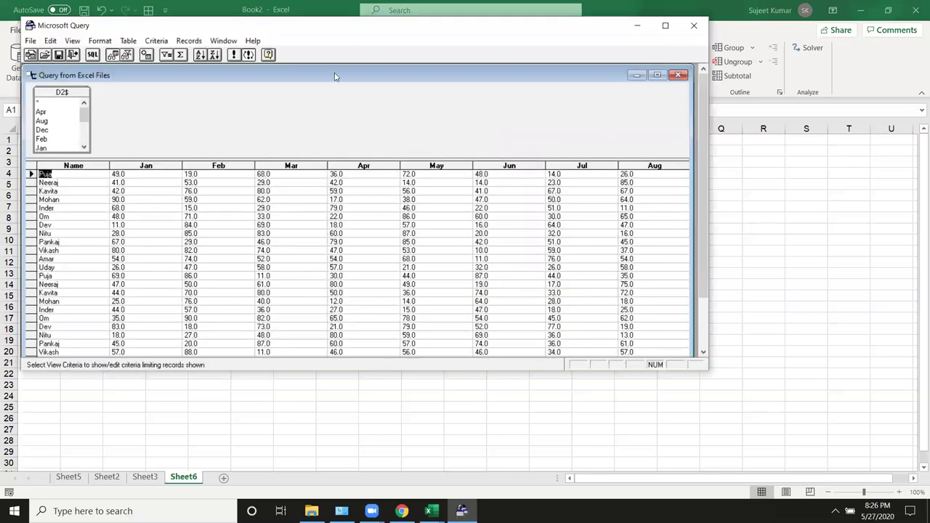
Replace the query's SQL column list with * to select all columns from D2$.
{"action": "left_click_drag", "start_coordinate": [369, 32], "coordinate": [426, 70]}
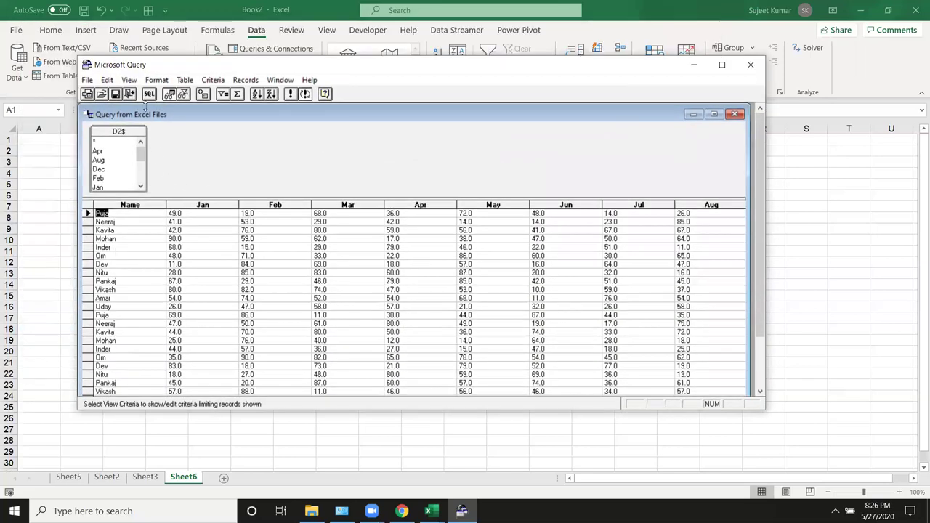
{"action": "left_click", "coordinate": [150, 94]}
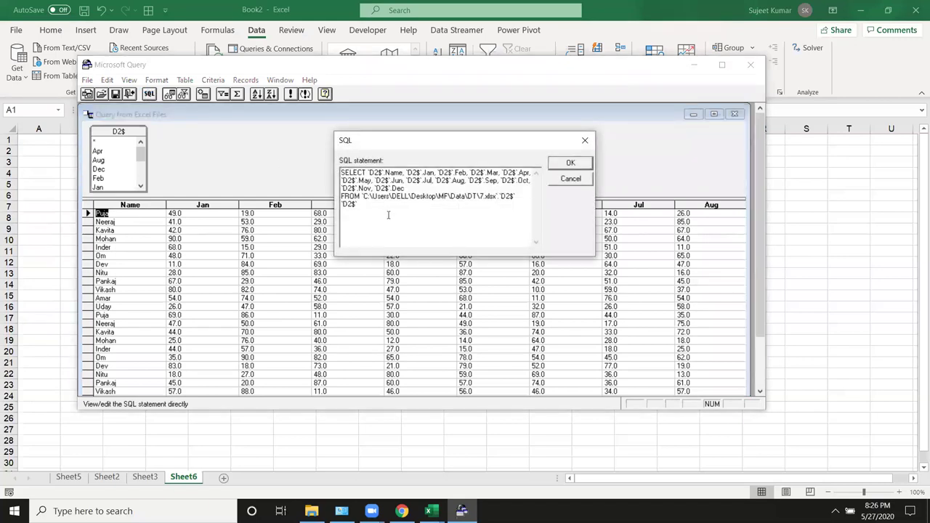
{"action": "left_click_drag", "start_coordinate": [405, 188], "coordinate": [367, 173]}
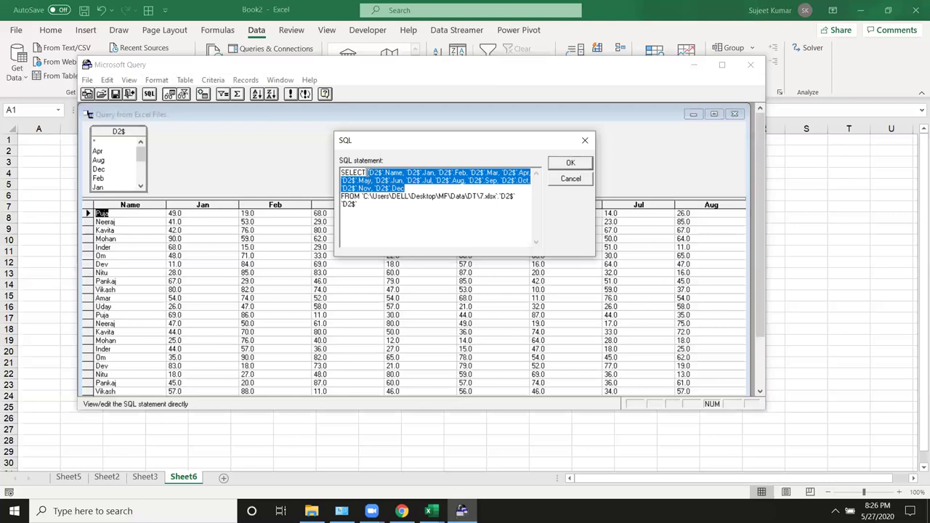
{"action": "key", "text": "Delete"}
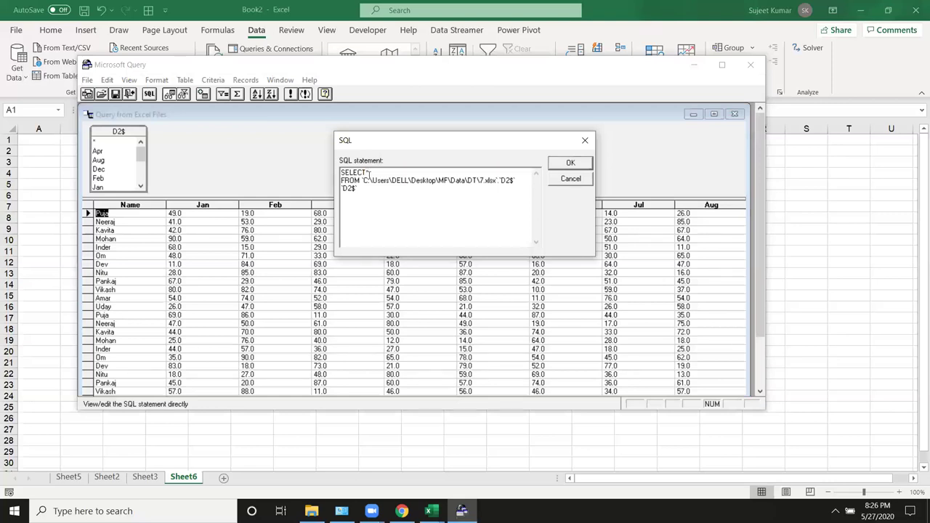
{"action": "type", "text": "*"}
Append UNION ALL and a pasted copy of the SELECT statement below it.
{"action": "left_click_drag", "start_coordinate": [359, 190], "coordinate": [337, 173]}
{"action": "key", "text": "ctrl+c"}
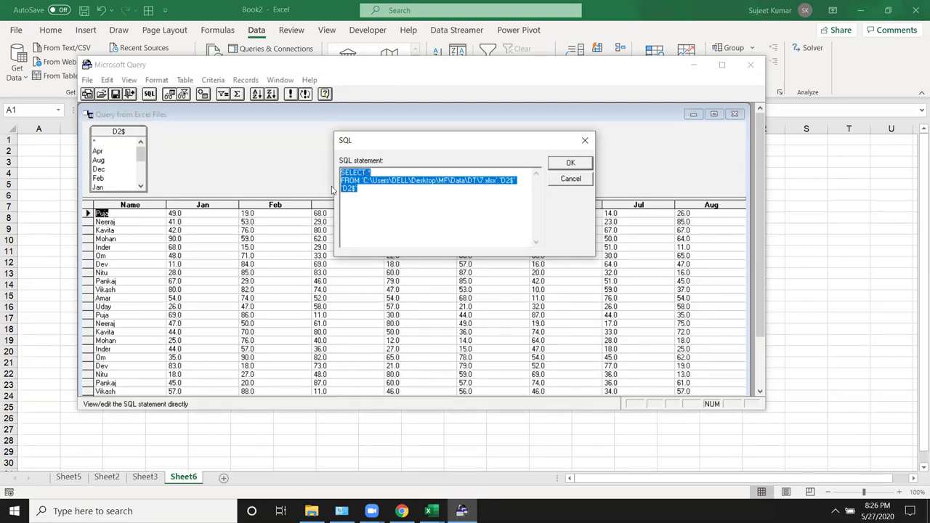
{"action": "left_click", "coordinate": [349, 204]}
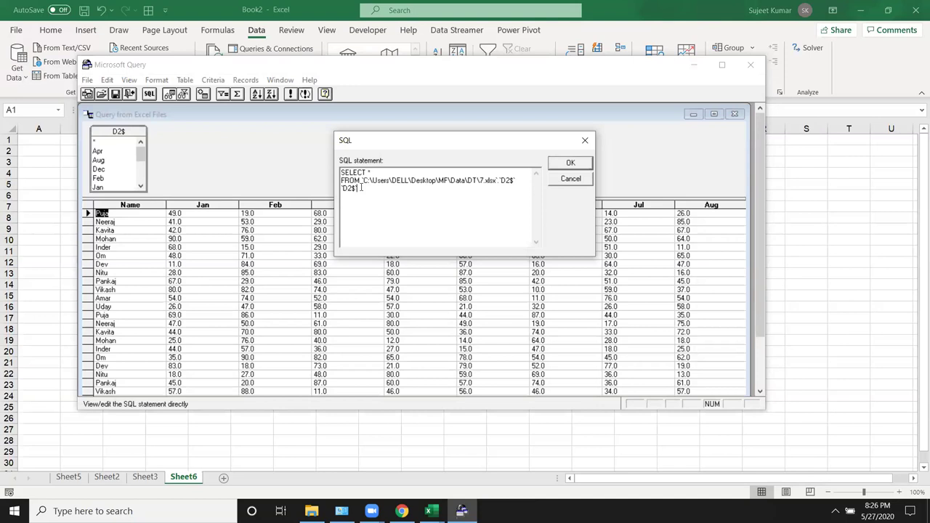
{"action": "type", "text": "unio"}
{"action": "type", "text": "n A"}
{"action": "key", "text": "BackSpace"}
{"action": "type", "text": "all"}
{"action": "key", "text": "Return"}
{"action": "key", "text": "Return"}
{"action": "key", "text": "ctrl+v"}
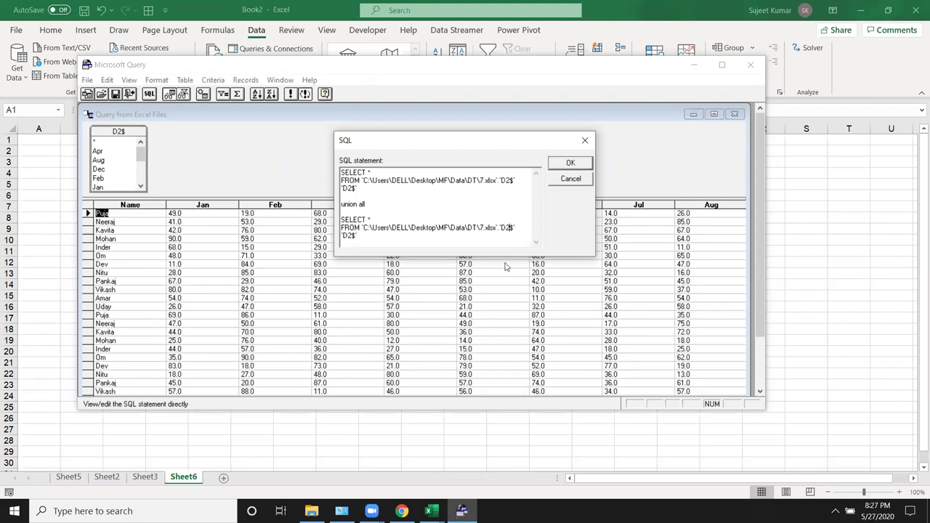
Point the copied SELECT at the Data$ sheet and apply the edited SQL.
{"action": "key", "text": "Delete"}
{"action": "type", "text": "ata"}
{"action": "left_click", "coordinate": [352, 237]}
{"action": "key", "text": "BackSpace"}
{"action": "key", "text": "BackSpace"}
{"action": "type", "text": "data"}
{"action": "left_click", "coordinate": [572, 165]}
Run the union query past the graphical warning and browse the combined result rows.
{"action": "left_click", "coordinate": [419, 216]}
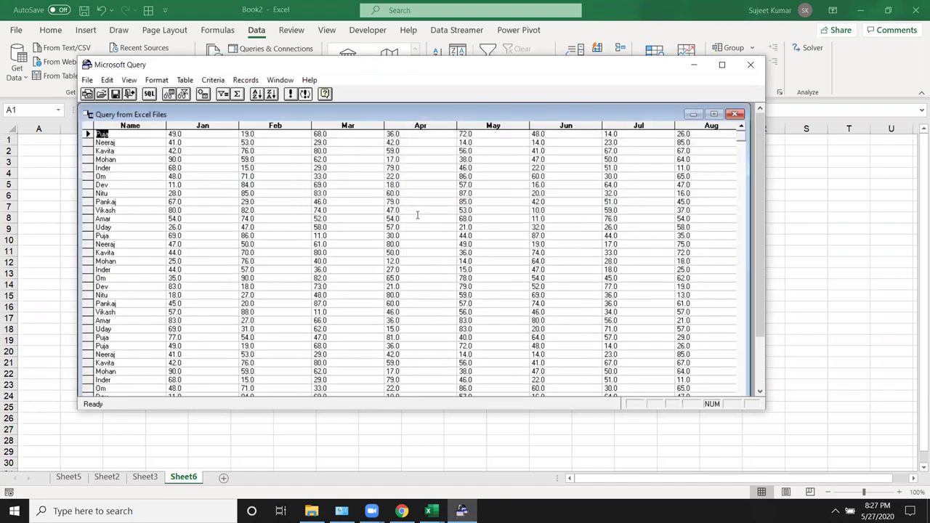
{"action": "key", "text": "Down"}
{"action": "key", "text": "Down"}
{"action": "left_click", "coordinate": [760, 251]}
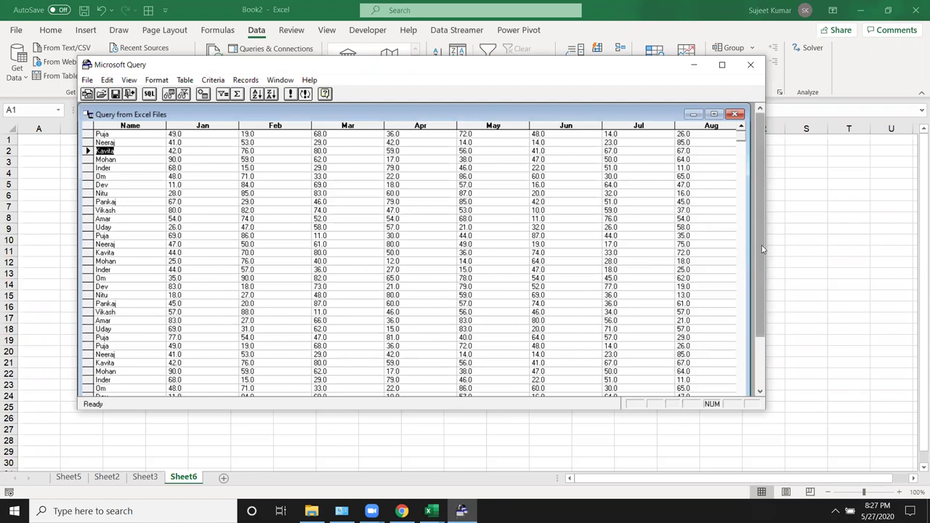
{"action": "left_click", "coordinate": [763, 313]}
{"action": "left_click", "coordinate": [740, 348]}
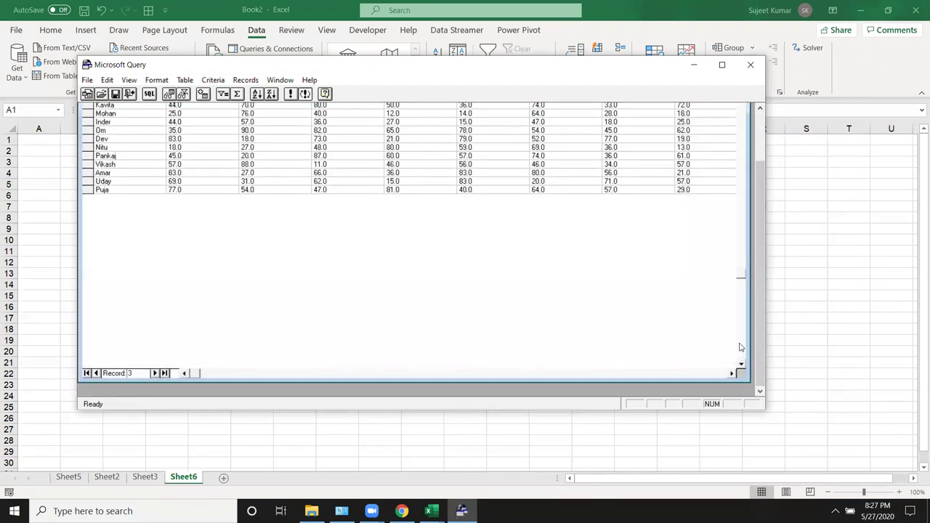
{"action": "left_click_drag", "start_coordinate": [741, 353], "coordinate": [734, 108]}
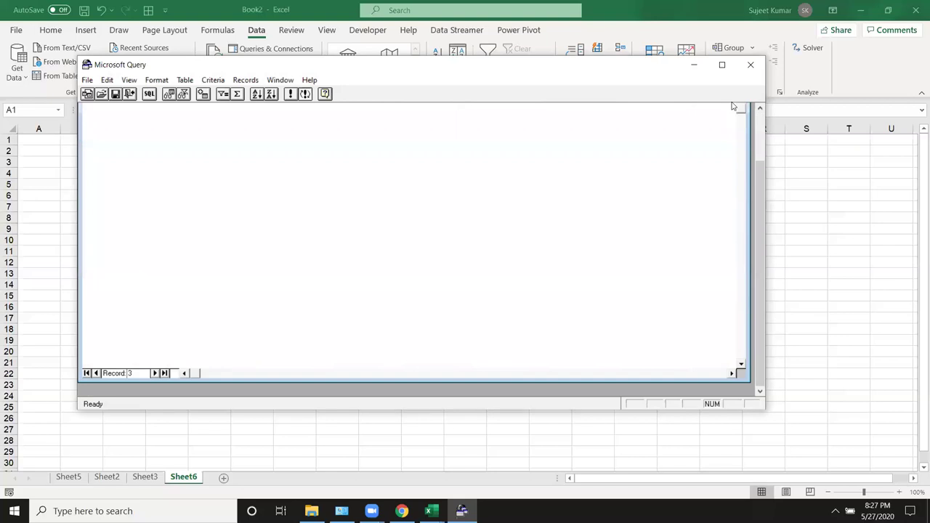
{"action": "left_click", "coordinate": [762, 133]}
Return the results to Excel as a table at Sheet6 cell $A$1.
{"action": "left_click", "coordinate": [87, 80]}
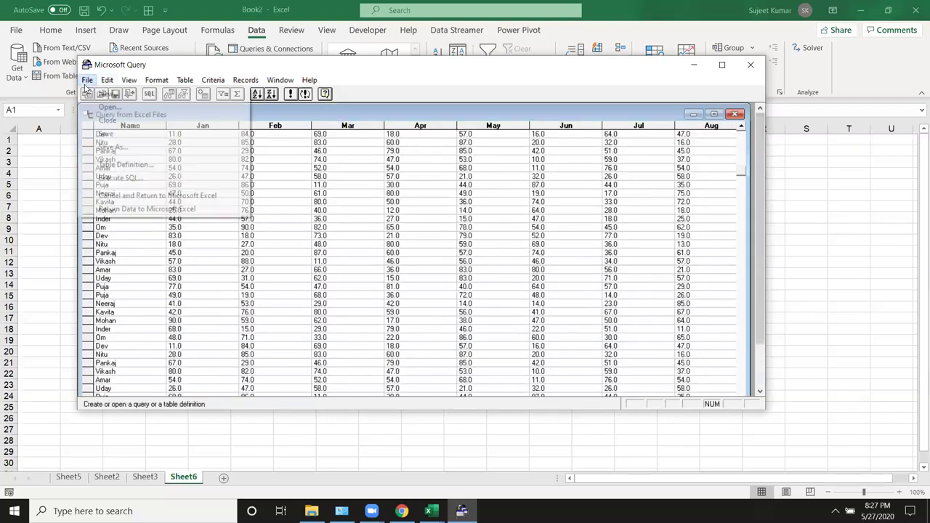
{"action": "left_click", "coordinate": [103, 210]}
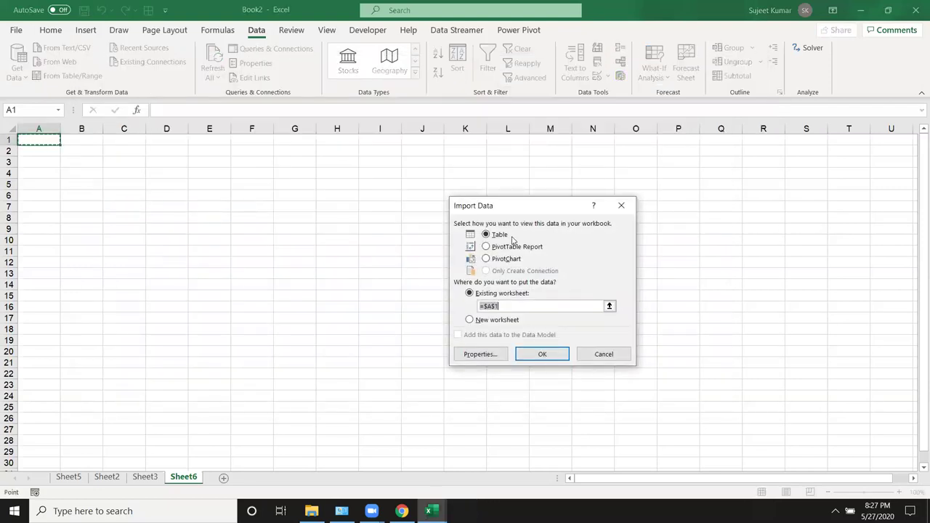
{"action": "left_click", "coordinate": [543, 354]}
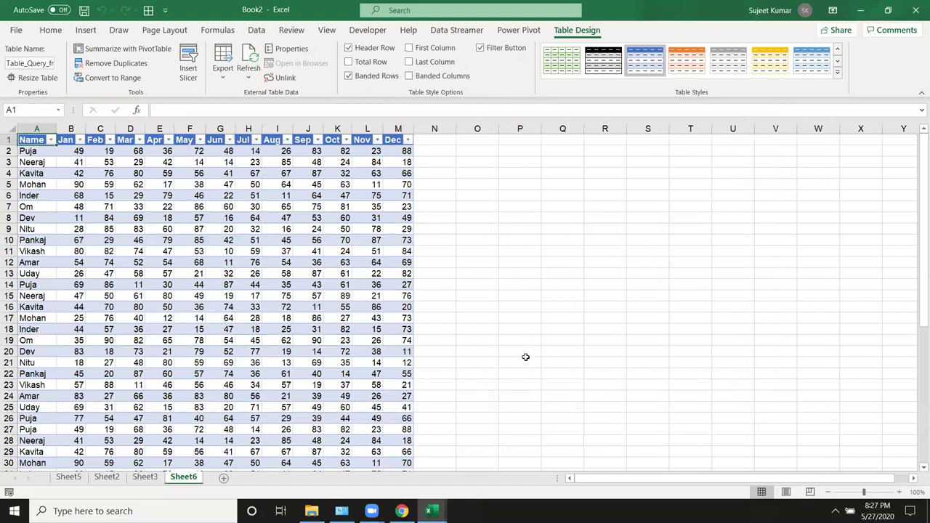
Select cell L11, then switch with Alt+Tab to File Explorer's DT folder.
{"action": "left_click", "coordinate": [356, 250]}
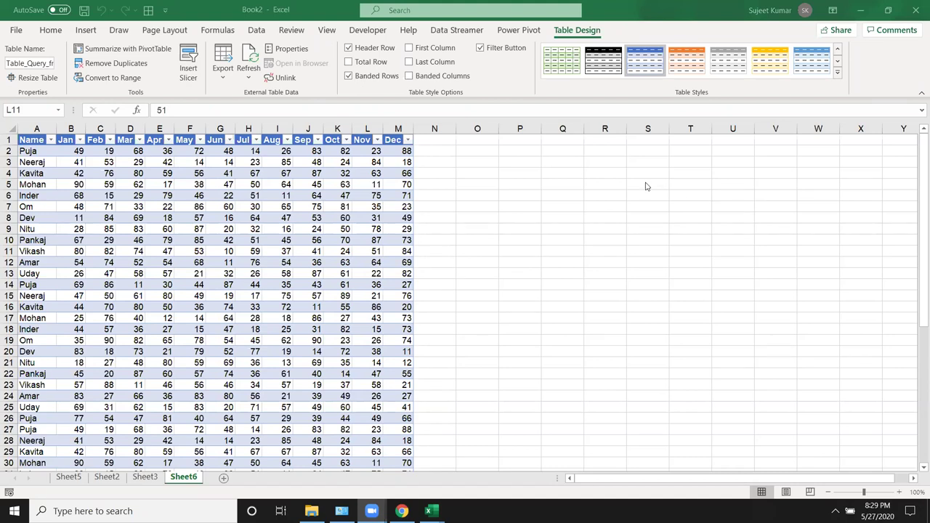
{"action": "key", "text": "alt+Tab"}
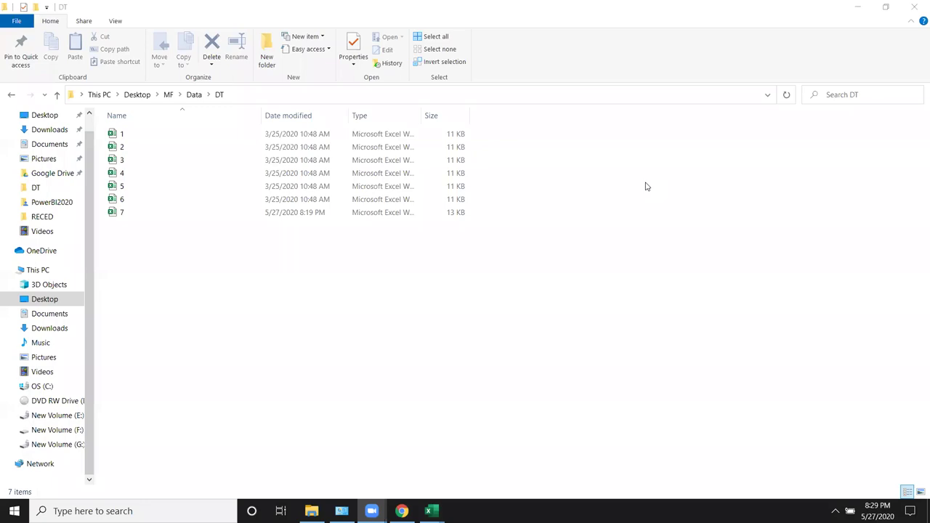